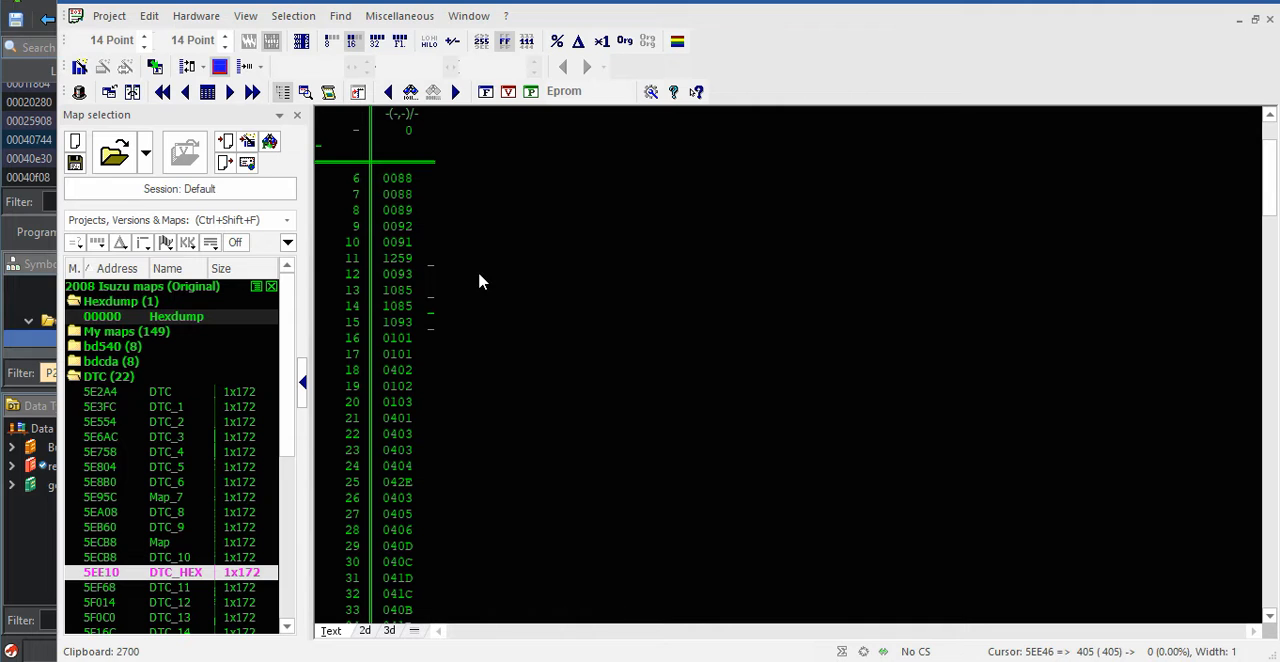
scroll(121, 447, "down", 2)
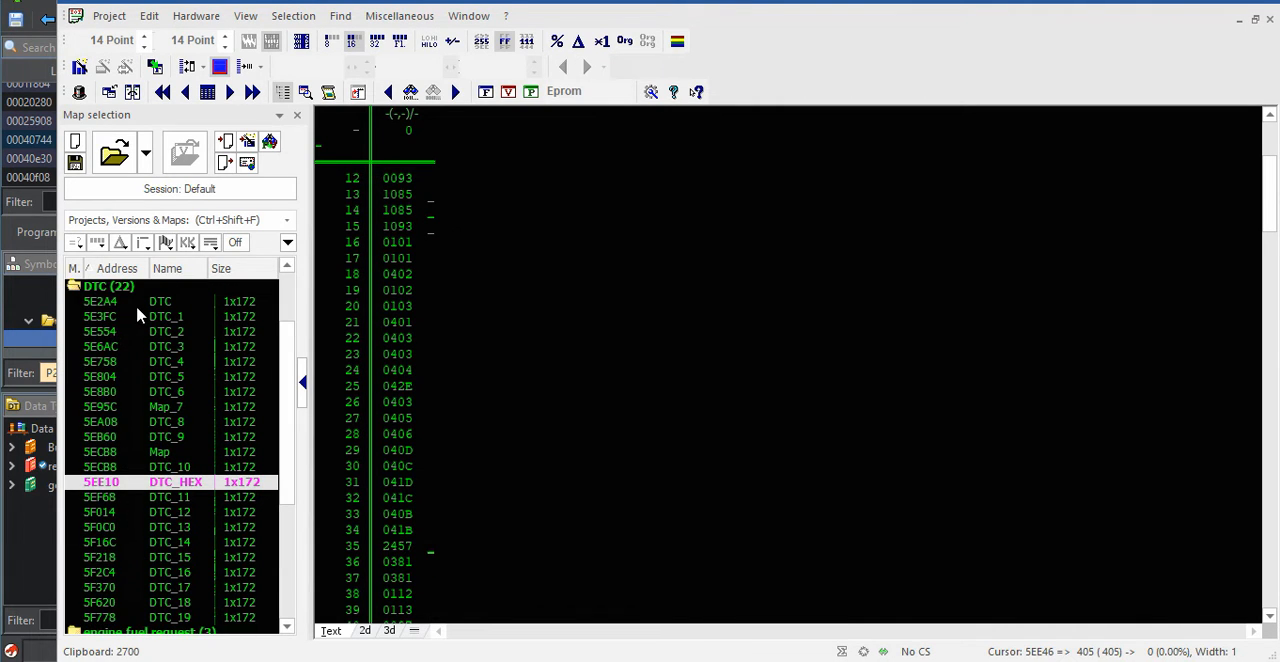
Look through the DTC_HEX map's list of trouble codes from its first entry to its last
scroll(165, 453, "up", 2)
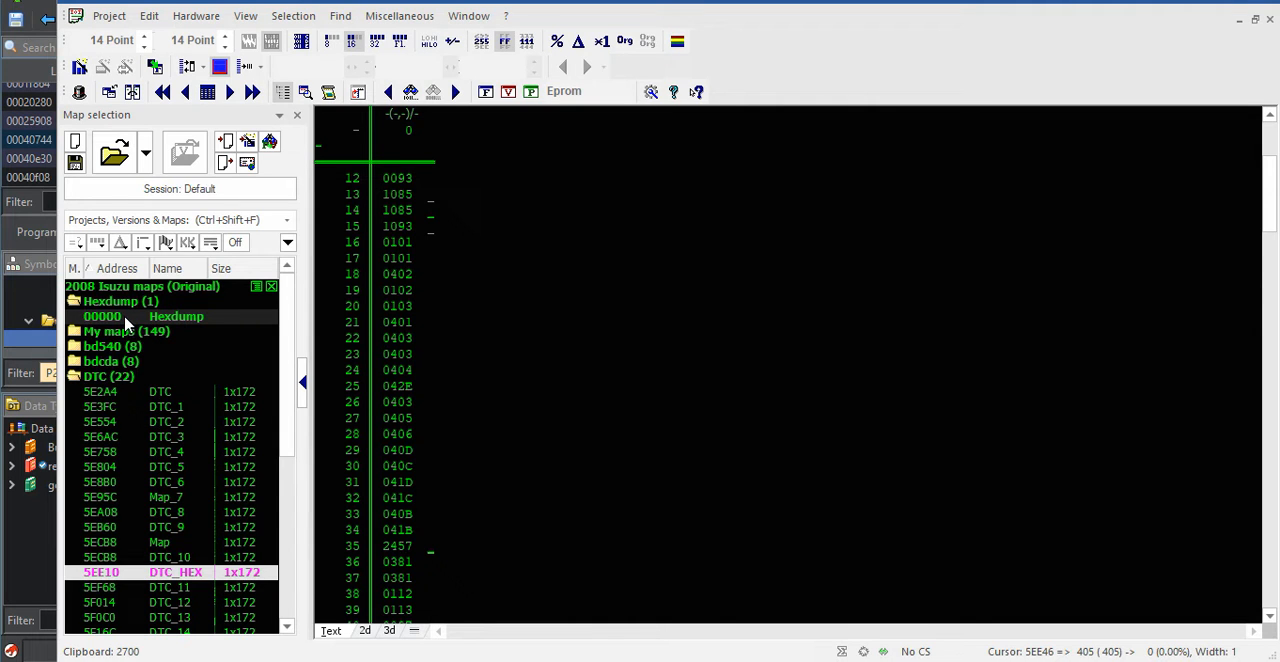
scroll(400, 208, "up", 4)
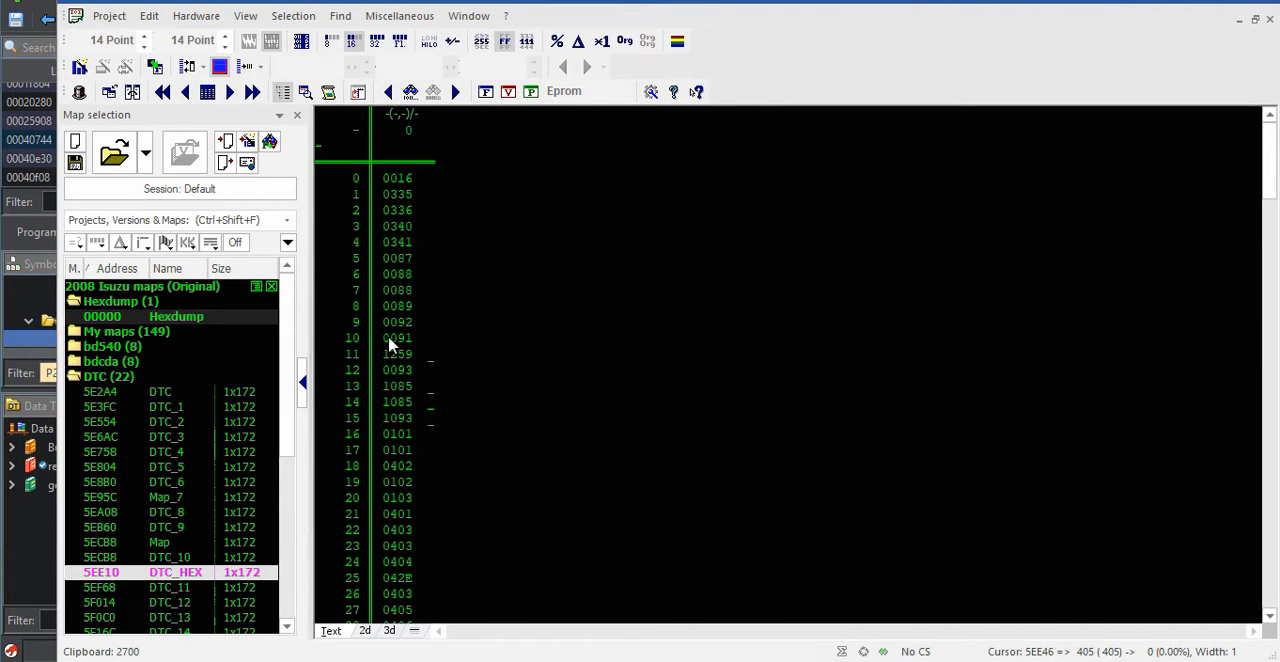
scroll(410, 352, "down", 5)
scroll(405, 397, "down", 20)
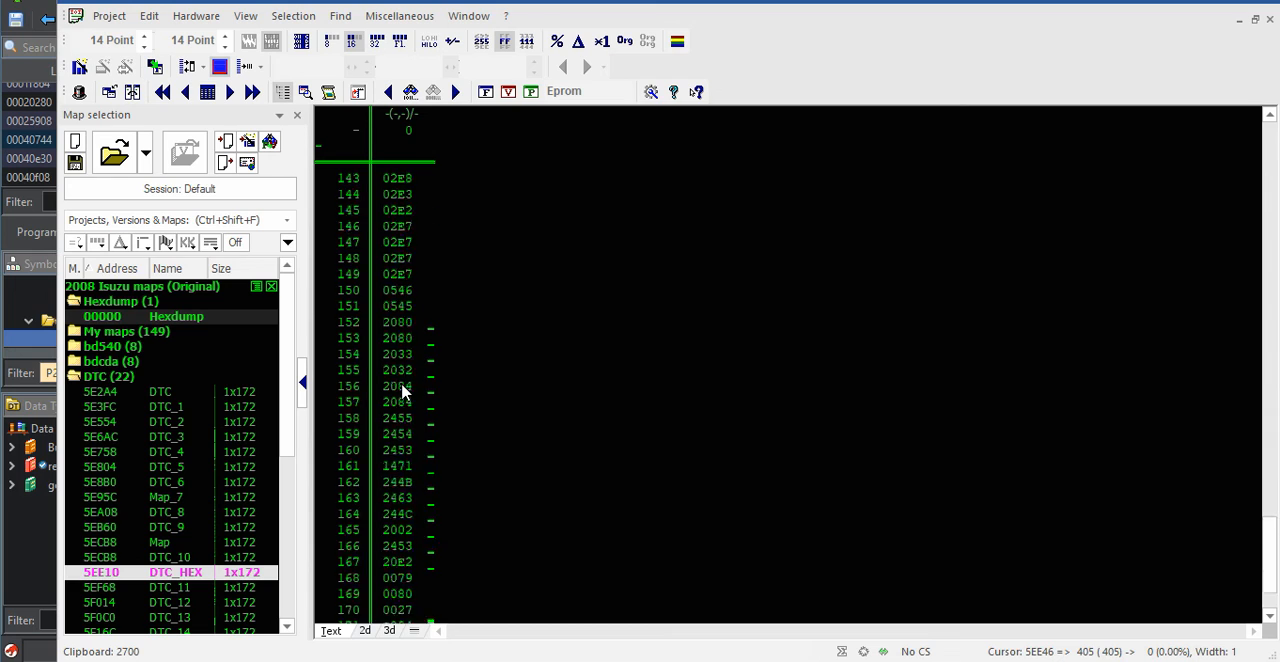
scroll(405, 393, "down", 2)
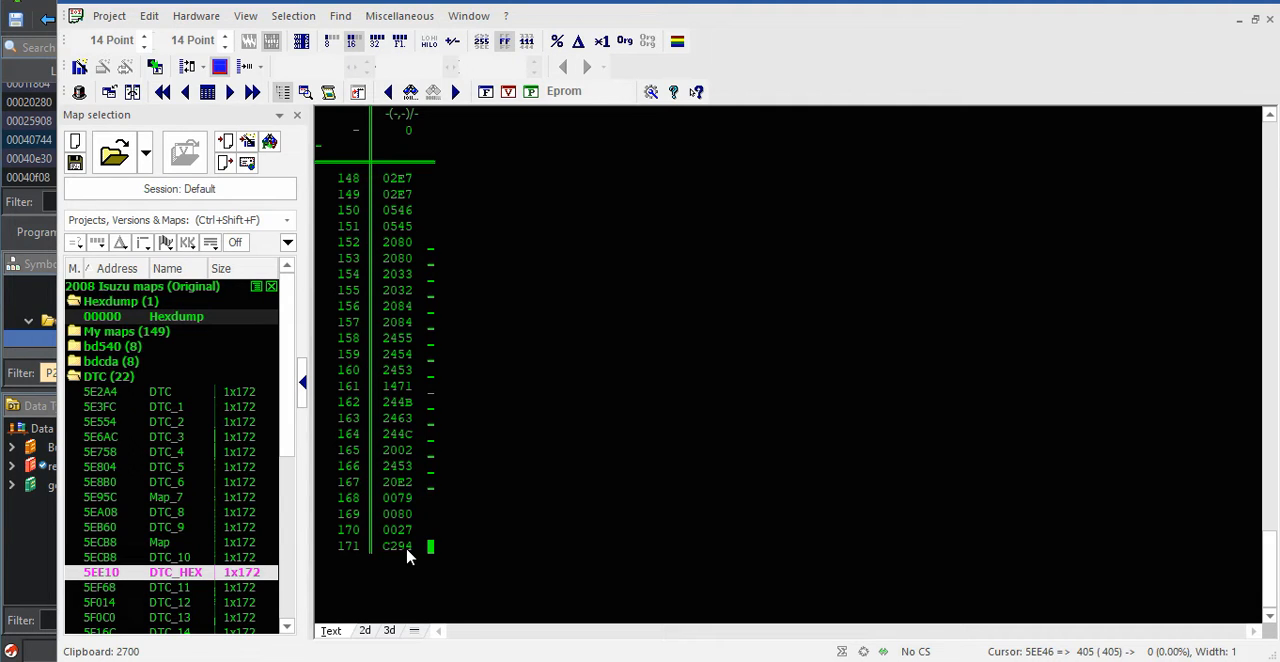
scroll(402, 532, "up", 20)
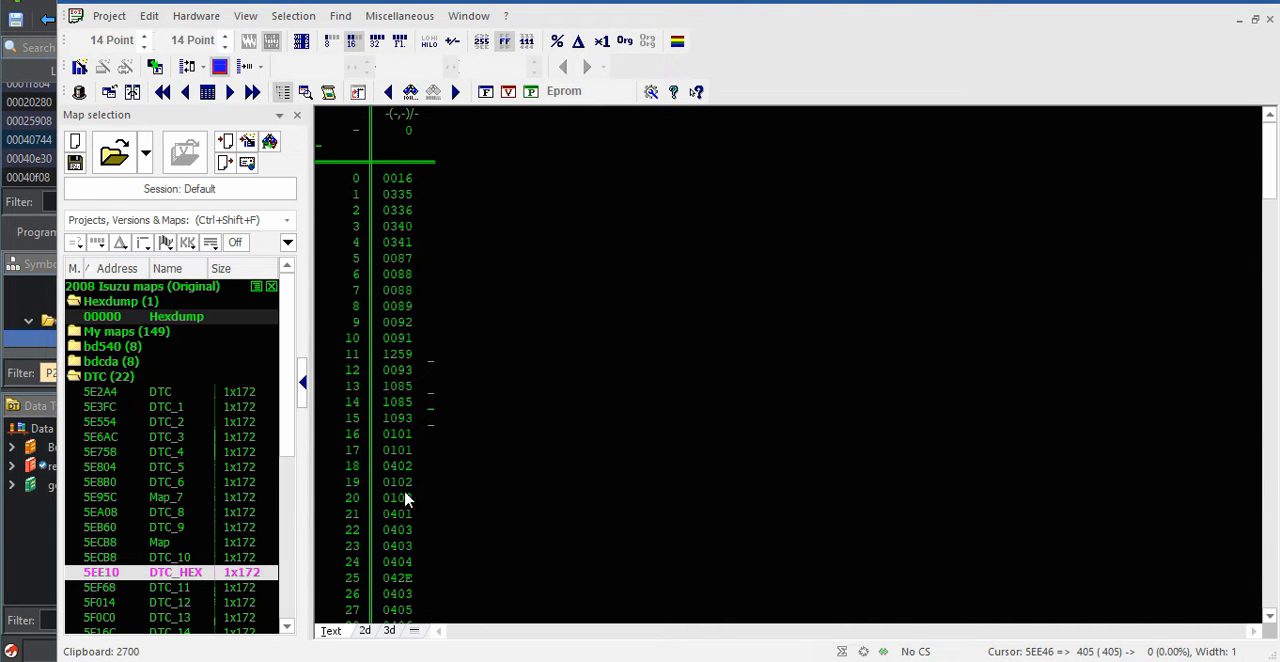
Inspect the repeated trouble codes in the DTC_HEX map, such as 0088 and 0403
left_click(403, 288)
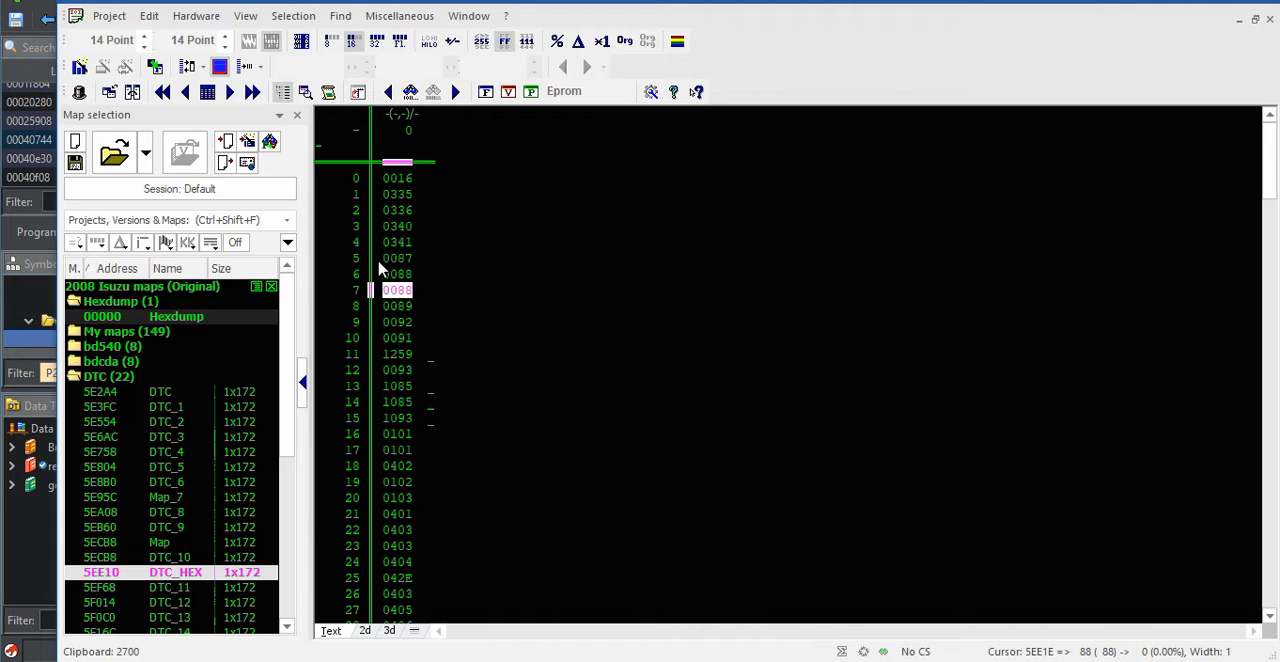
scroll(405, 368, "down", 1)
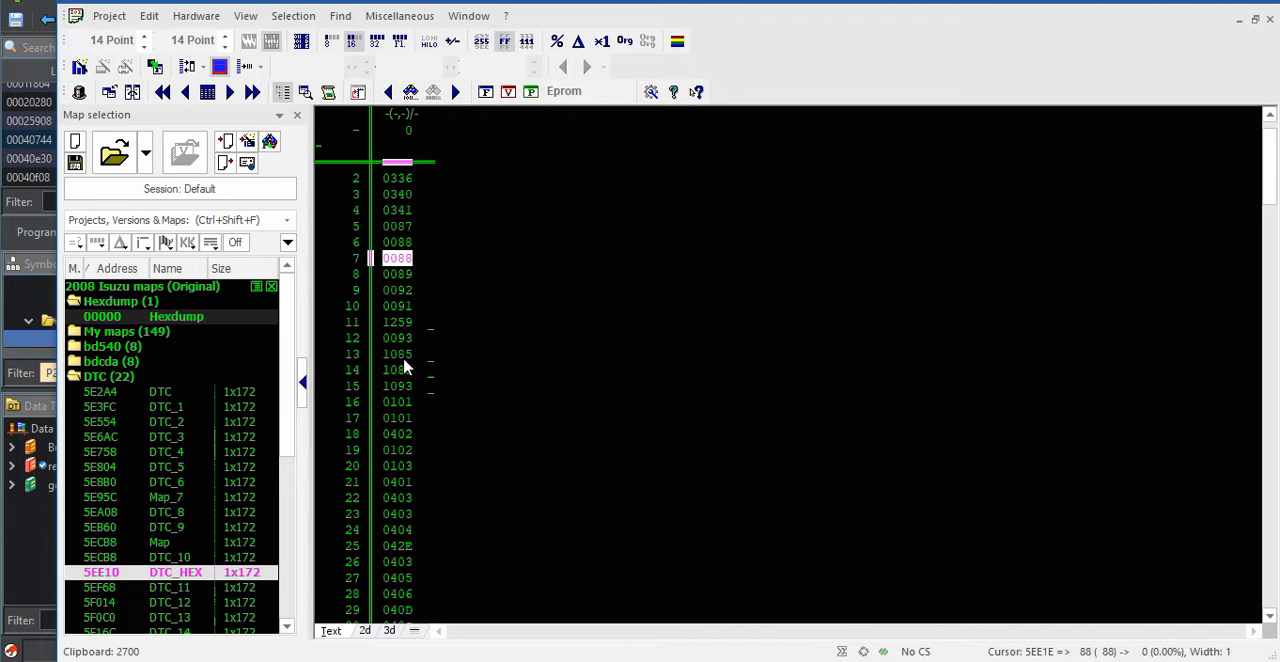
left_click(405, 530)
scroll(408, 520, "down", 1)
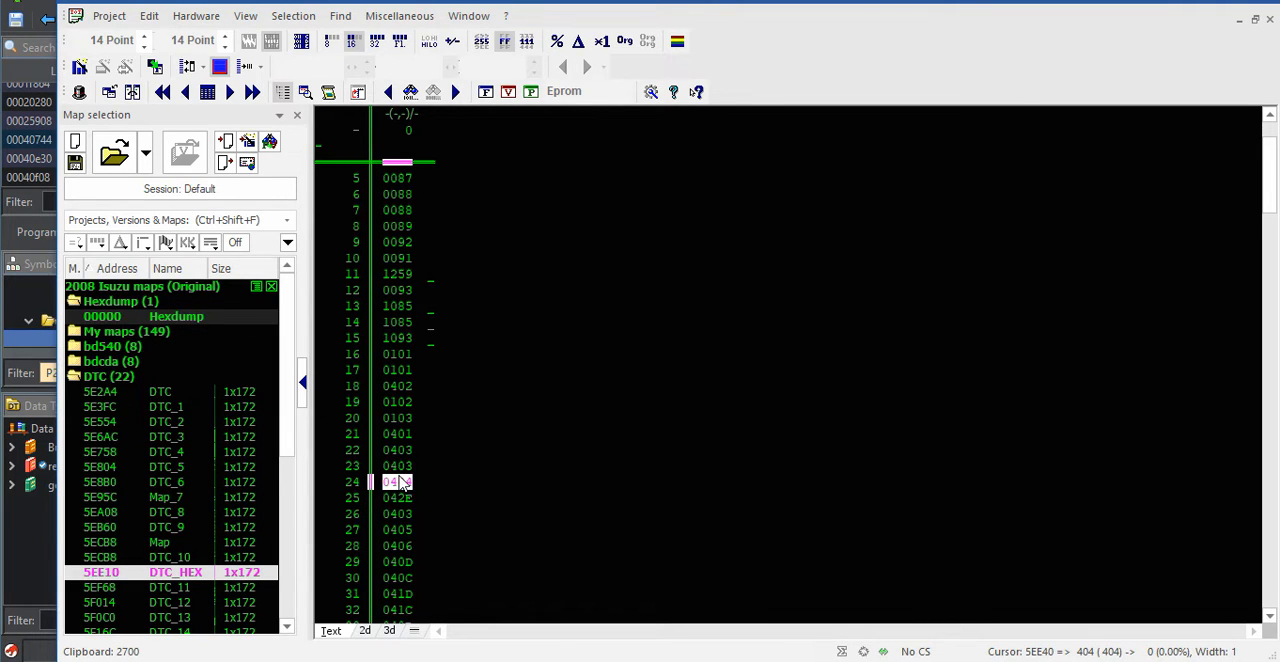
left_click(406, 467)
left_click(404, 515)
scroll(493, 433, "up", 2)
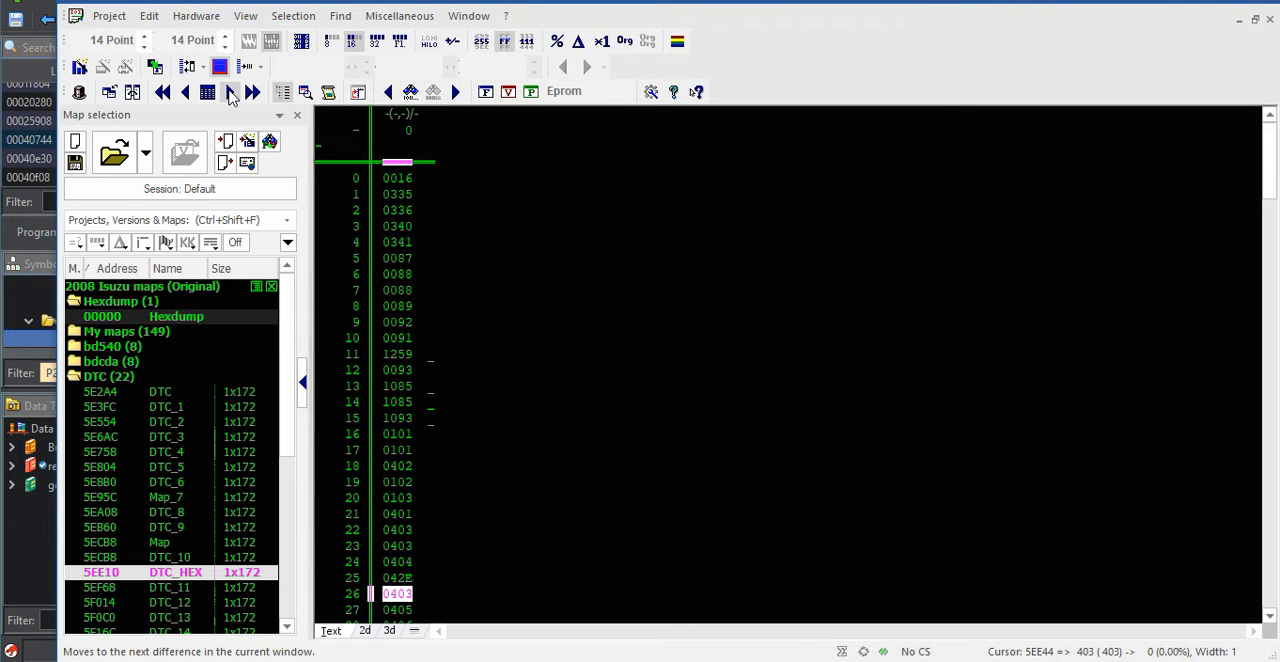
Open the project's hexdump, keep its window open, and place the cursor near the start of the file
double_click(112, 318)
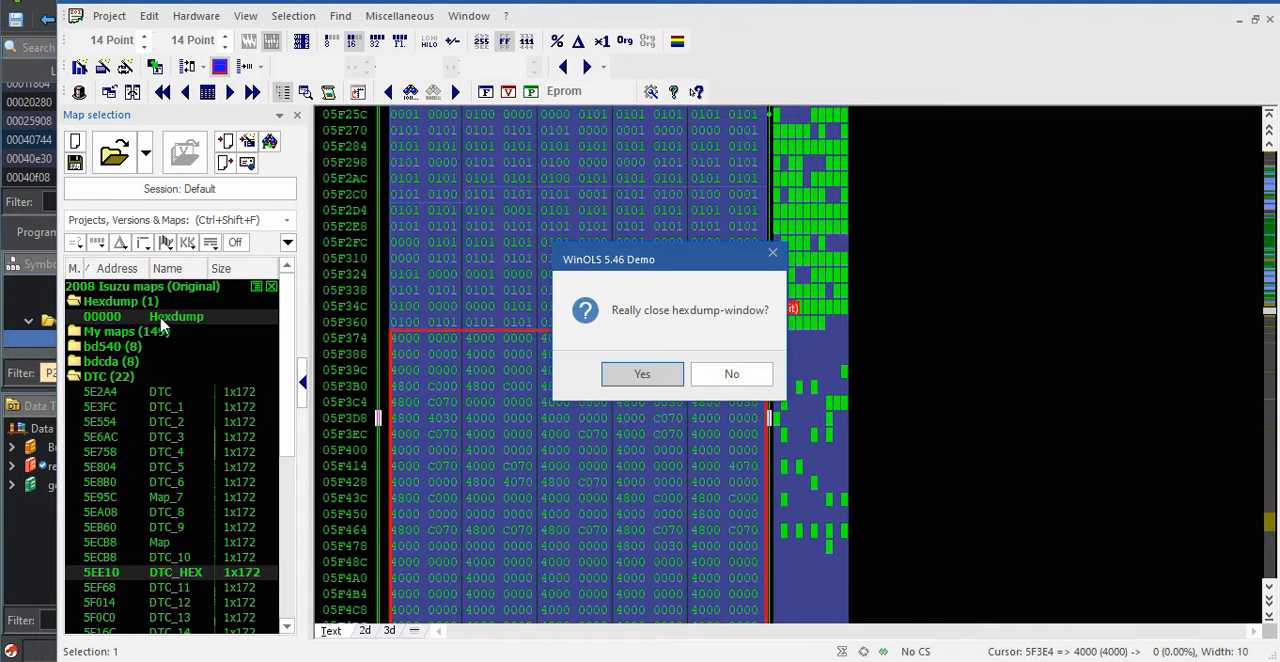
left_click(731, 374)
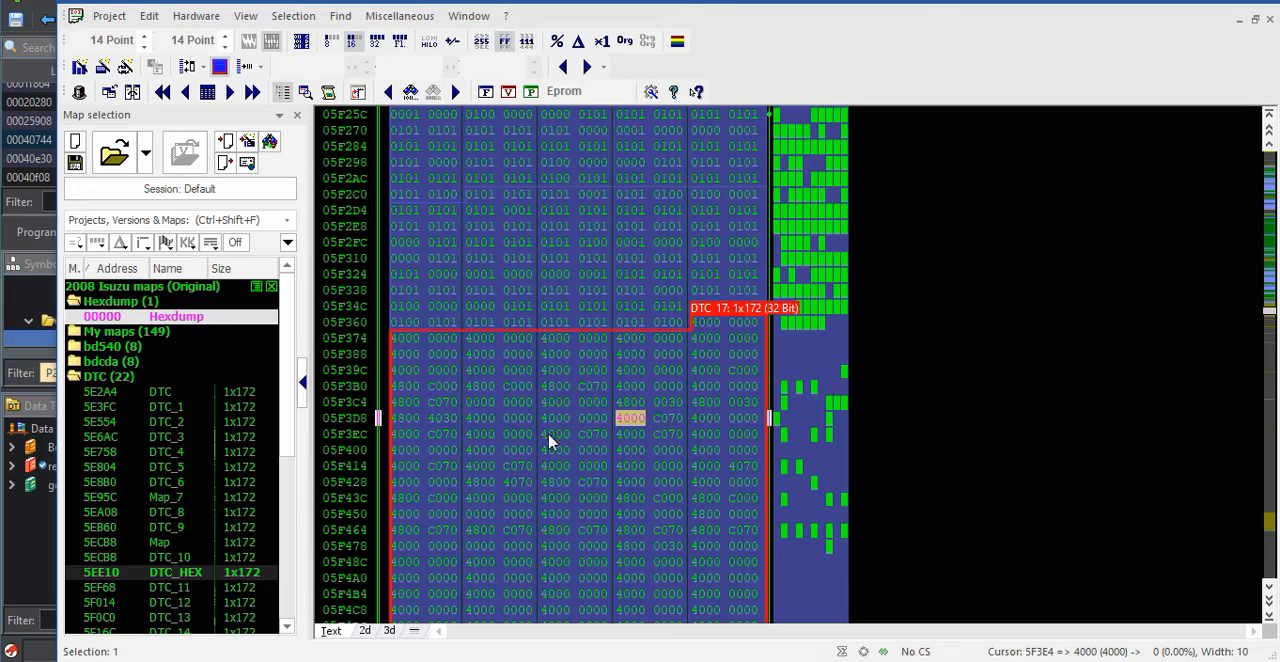
scroll(540, 430, "up", 20)
scroll(1210, 345, "up", 4)
left_click_drag(1269, 310, 1268, 150)
left_click(517, 162)
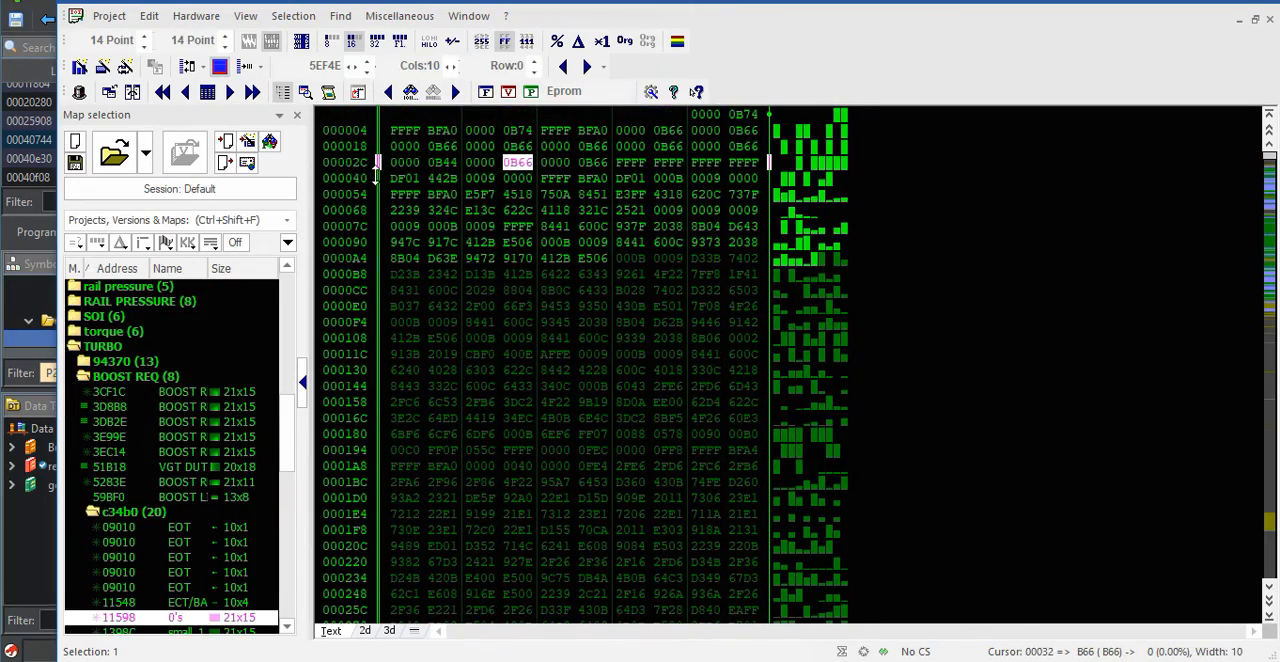
Open the hexadecimal value search for the hexdump and check the decimal and hexadecimal display modes, keeping hexadecimal
left_click(410, 91)
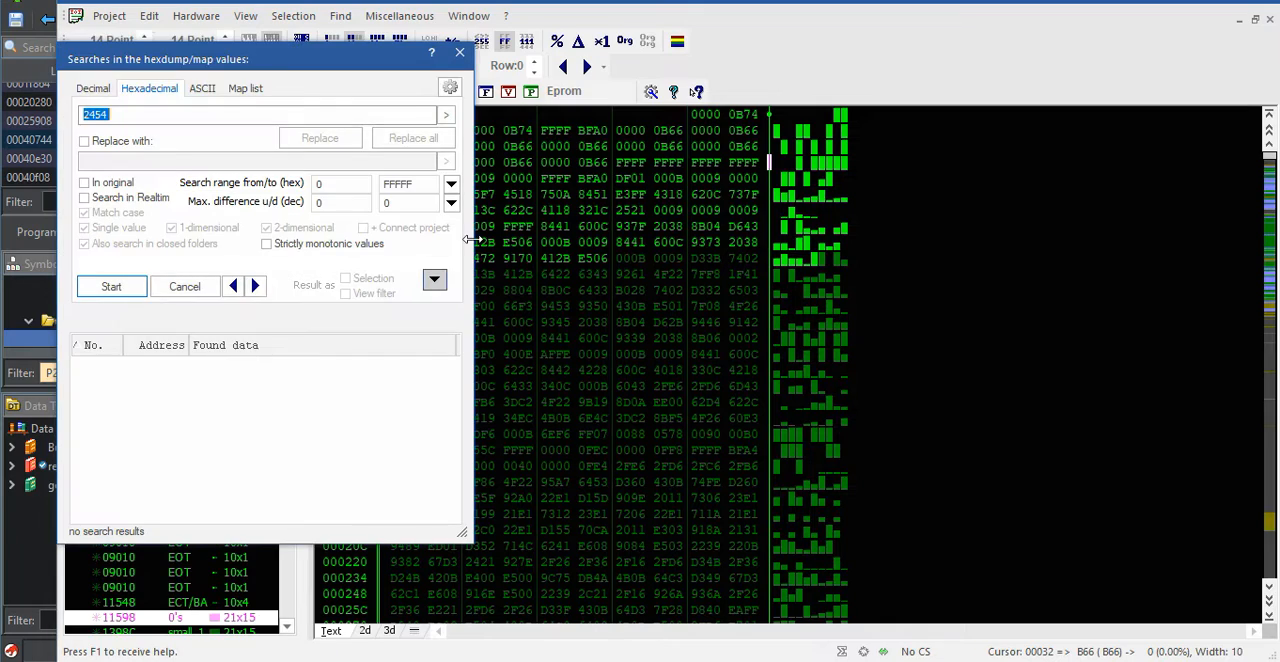
left_click_drag(345, 73, 1046, 178)
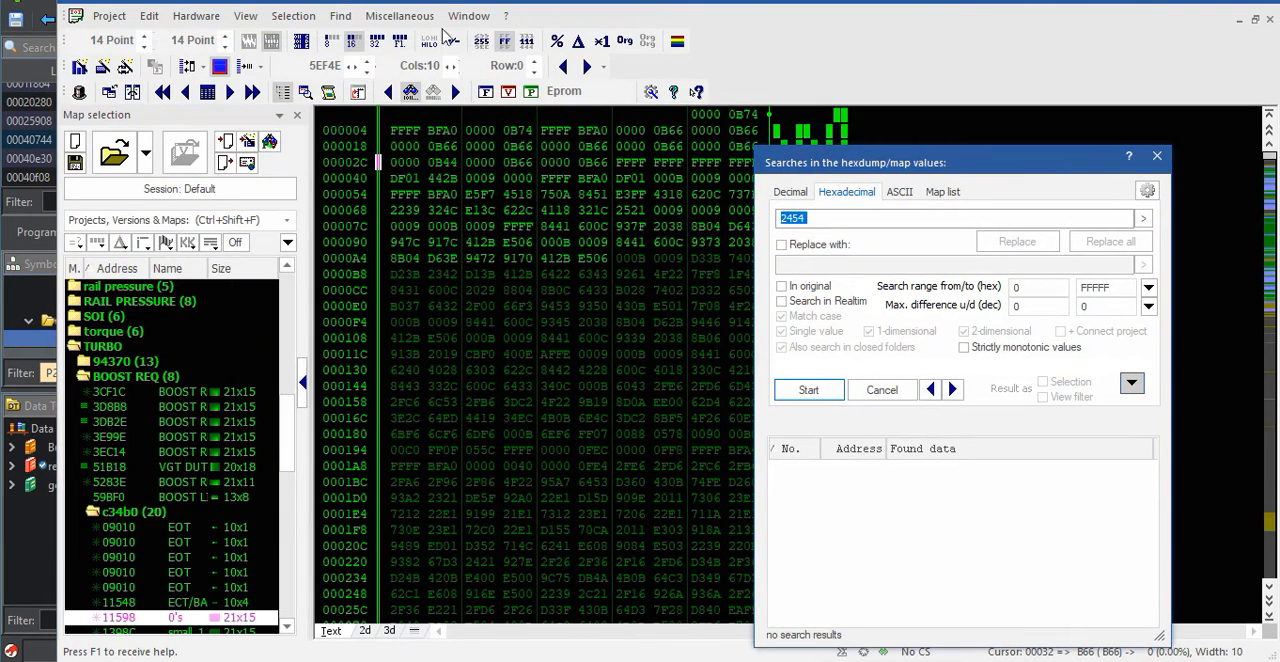
left_click(579, 43)
left_click(558, 43)
left_click(506, 43)
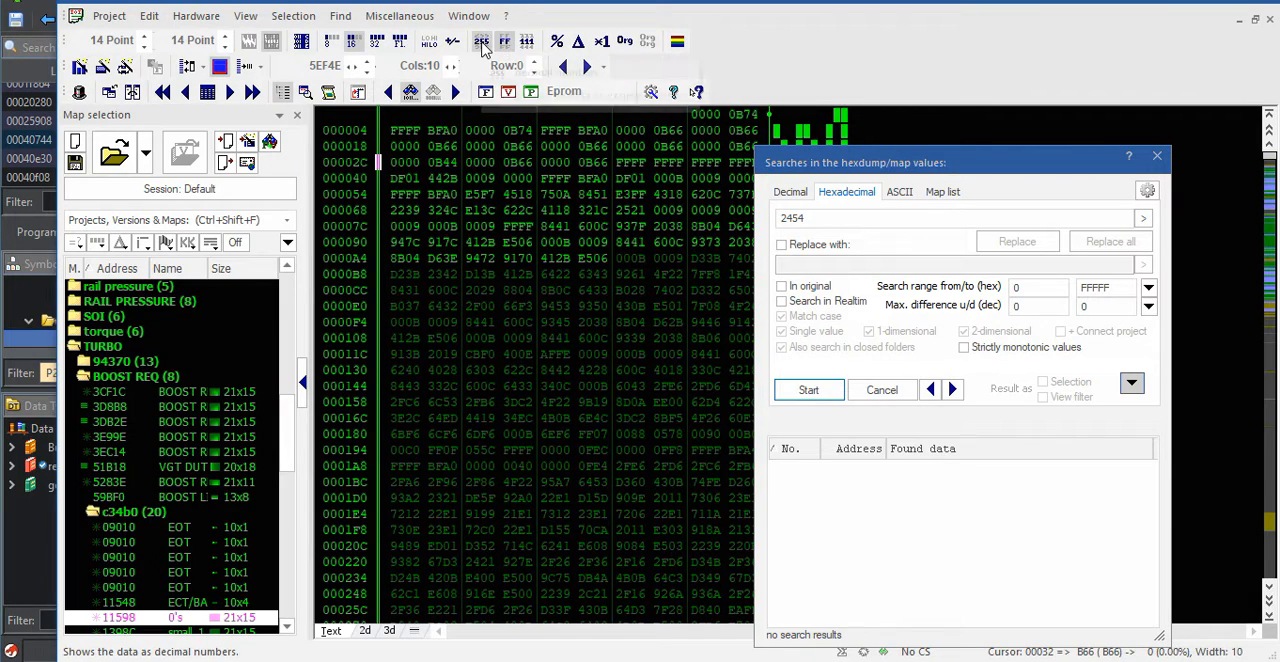
left_click(481, 41)
left_click(505, 41)
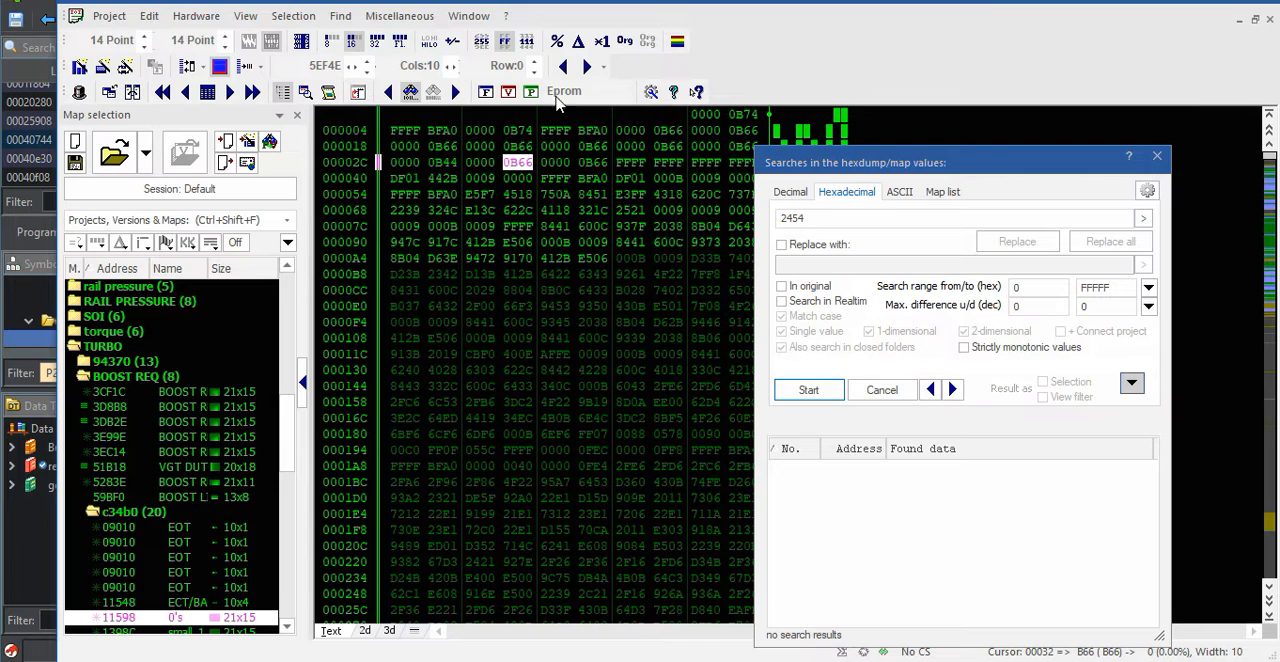
left_click_drag(945, 162, 784, 137)
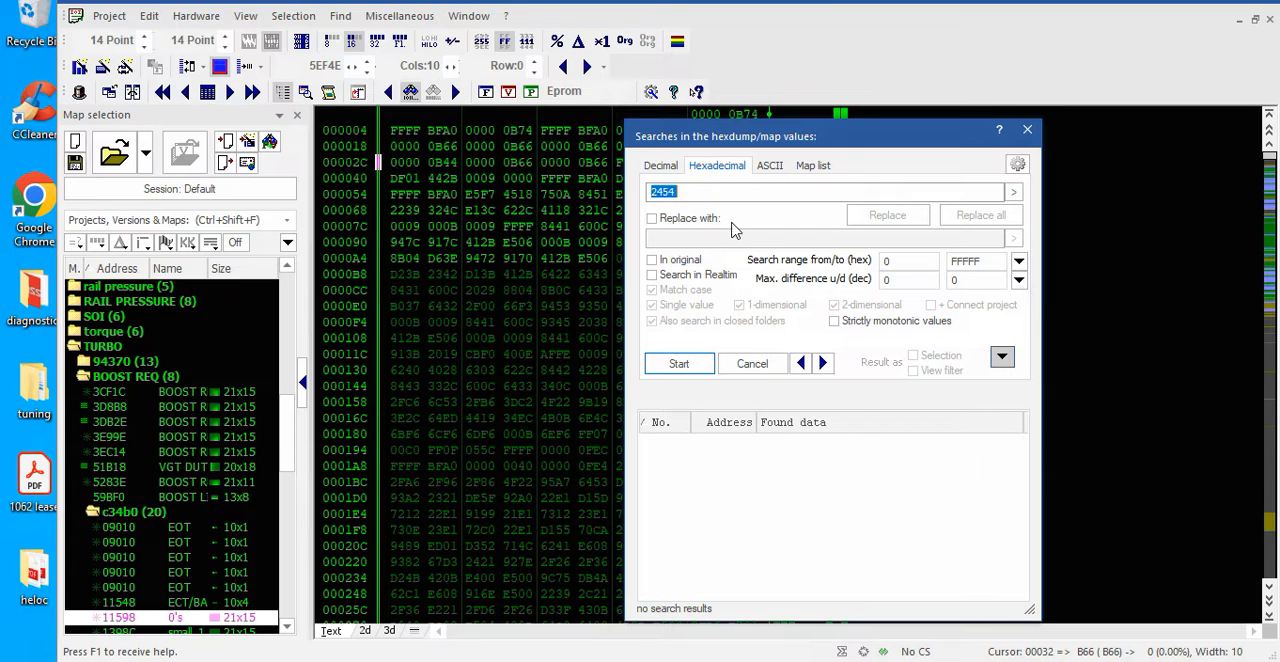
Search the hexdump for the hexadecimal value 2454 over the range 0 to FFFFF
left_click(427, 42)
left_click(427, 42)
left_click(684, 192)
double_click(684, 192)
left_click(675, 365)
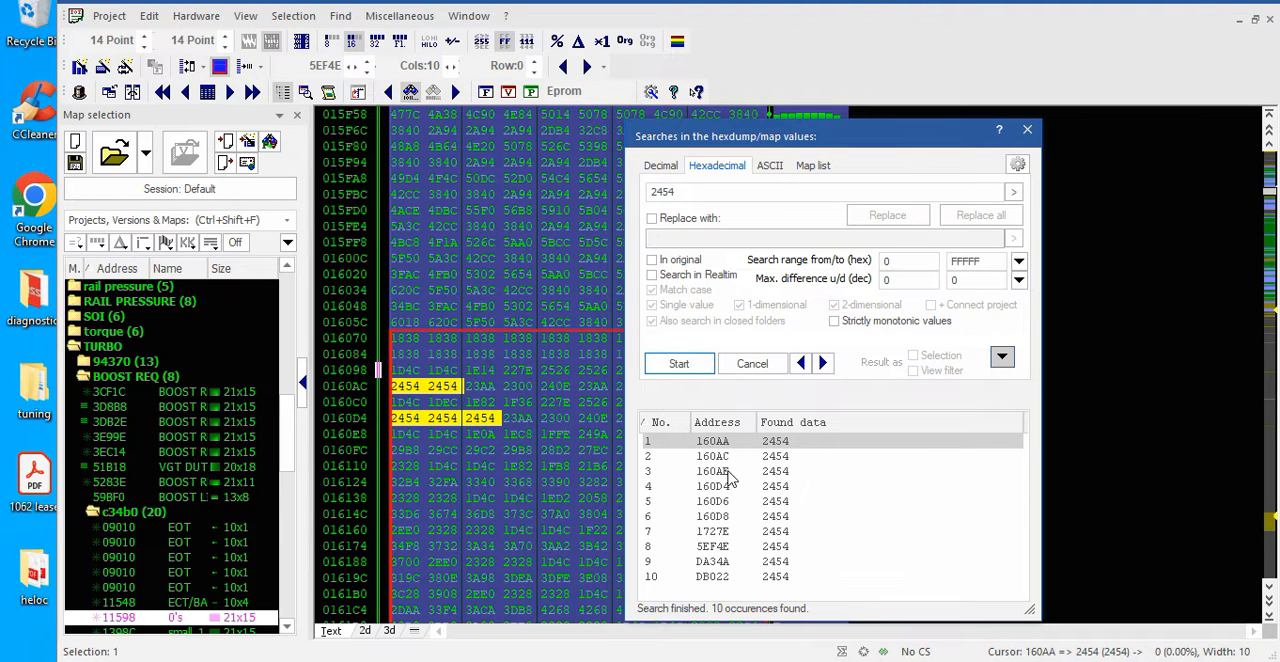
Step through the found occurrences of 2454 and go to the one at address 5EF4E
left_click_drag(760, 137, 995, 98)
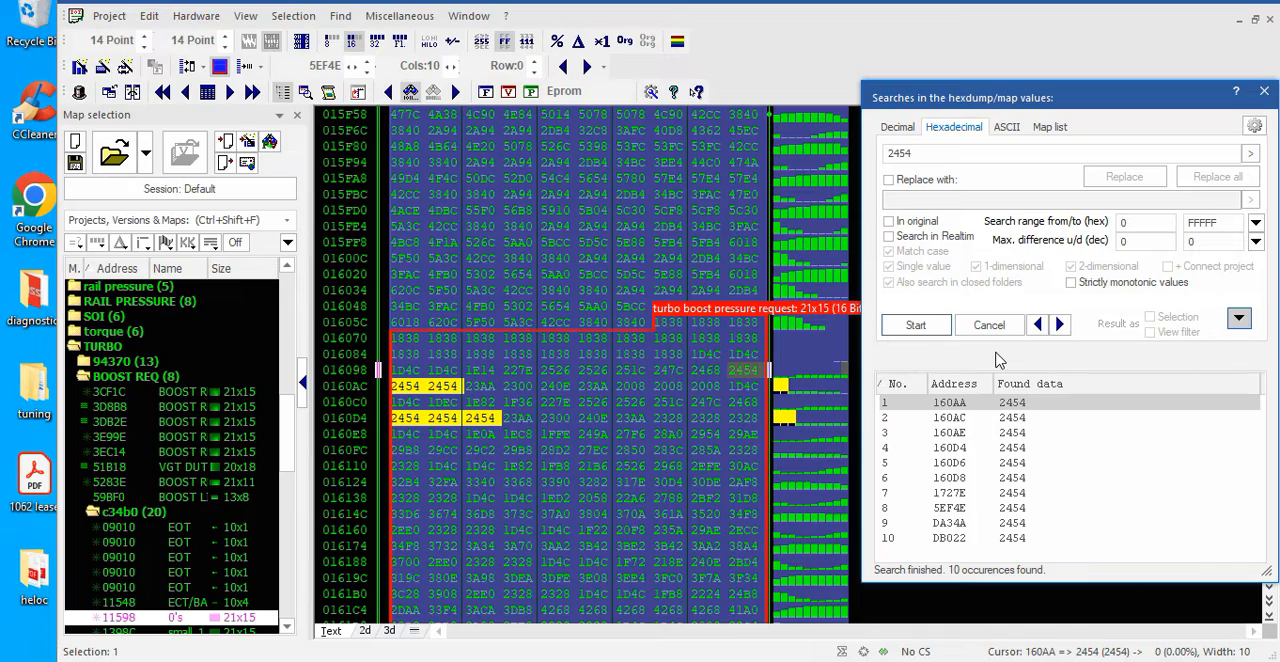
key("Down")
key("Down")
key("Down")
key("Down")
key("Down")
key("Down")
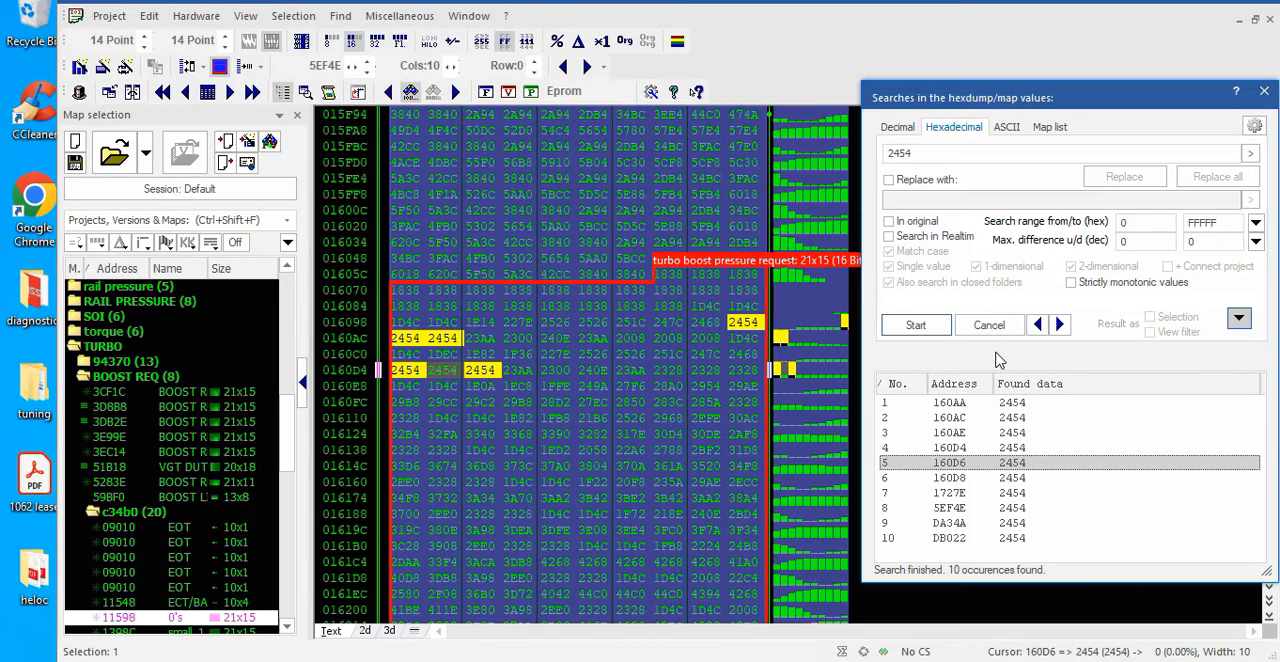
key("Down")
key("Up")
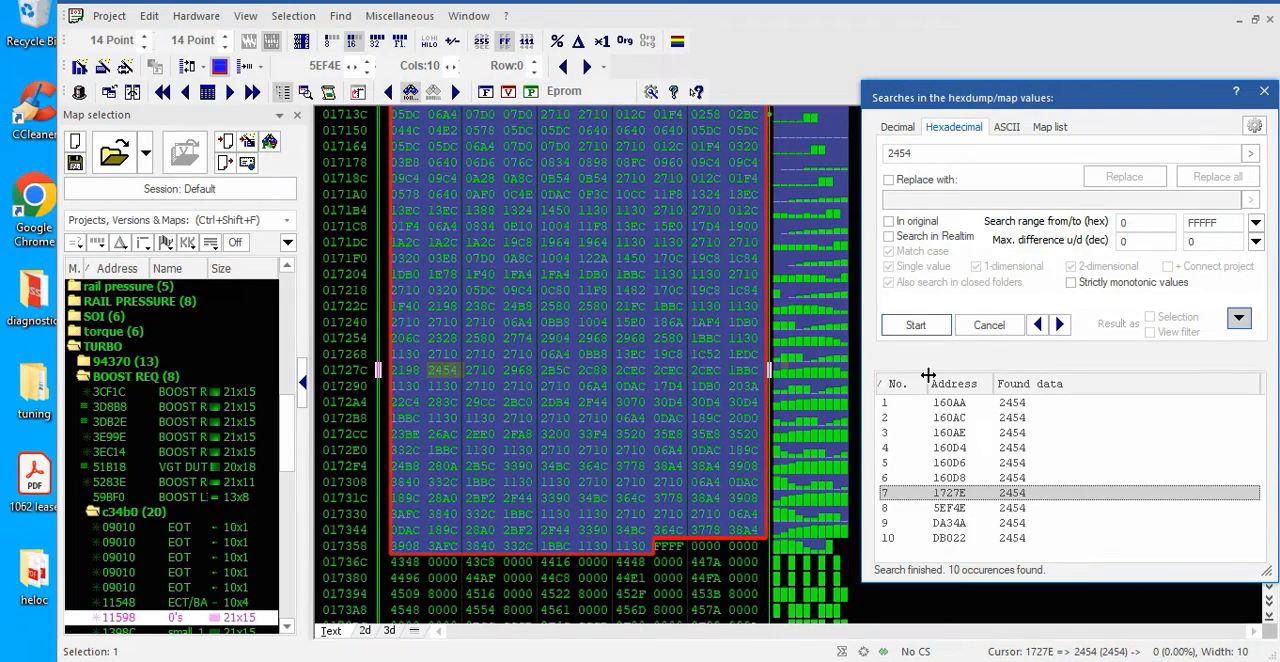
scroll(480, 425, "up", 2)
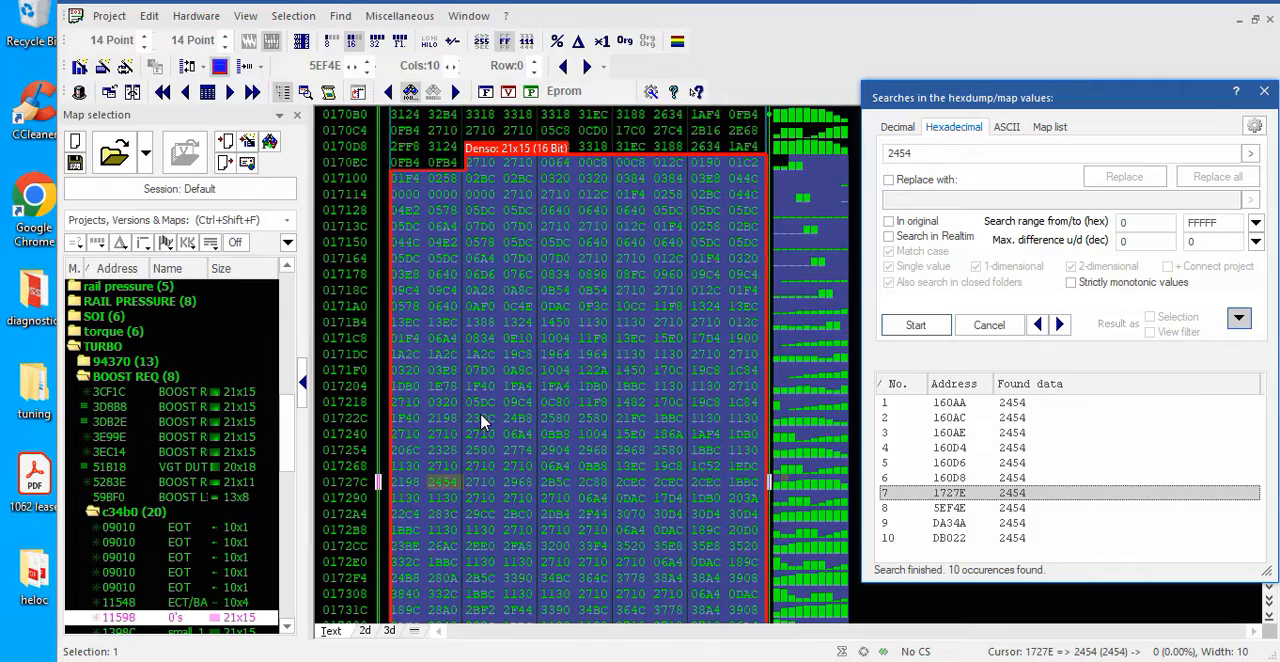
scroll(550, 413, "down", 1)
key("Down")
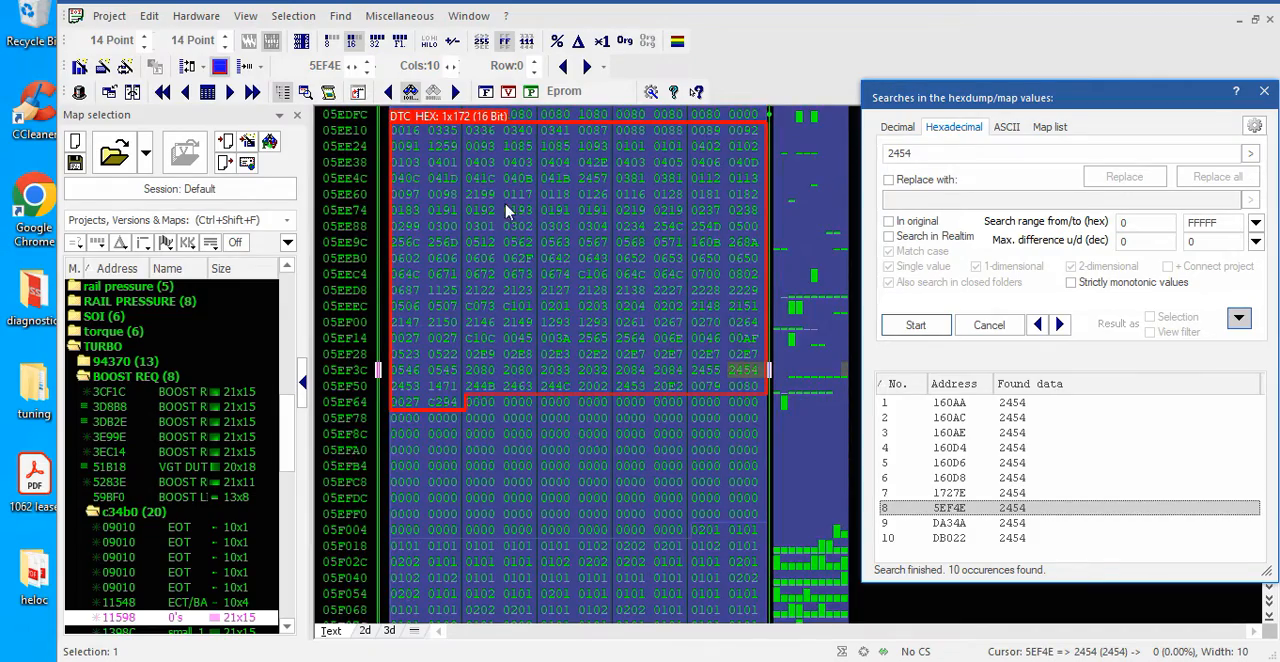
Examine the extent of the DTC_HEX map in the hexdump, from its first code 0016 to its last code C294
scroll(520, 285, "up", 1)
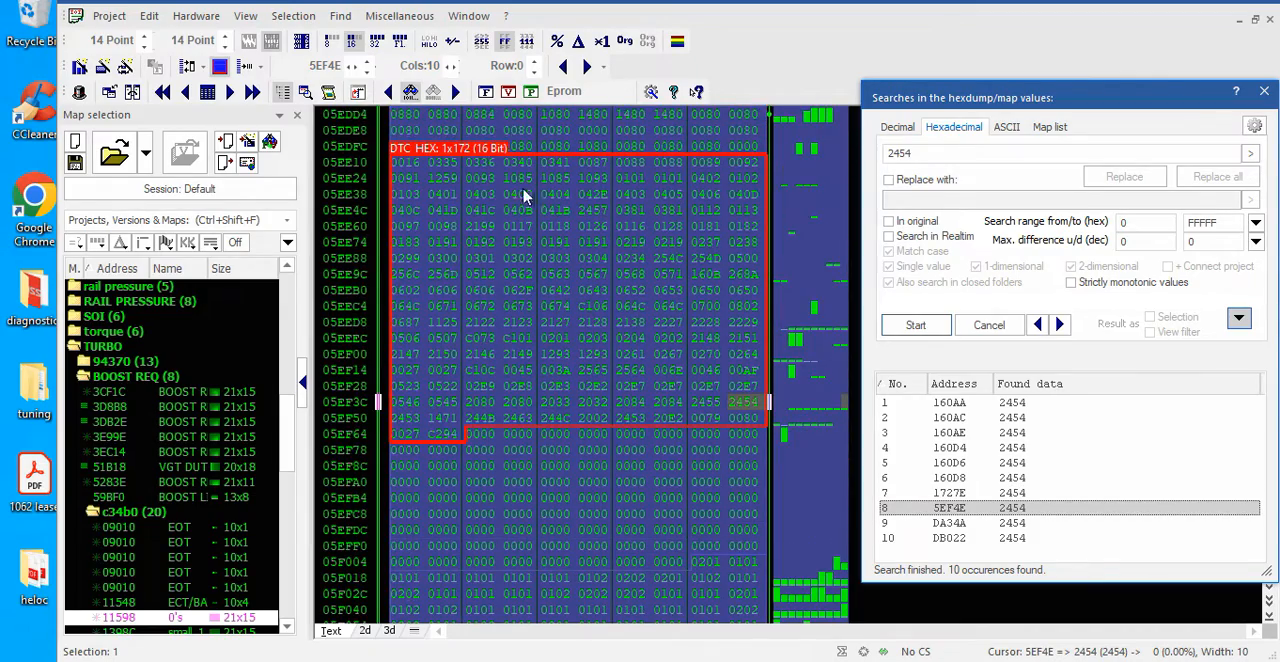
left_click(411, 165)
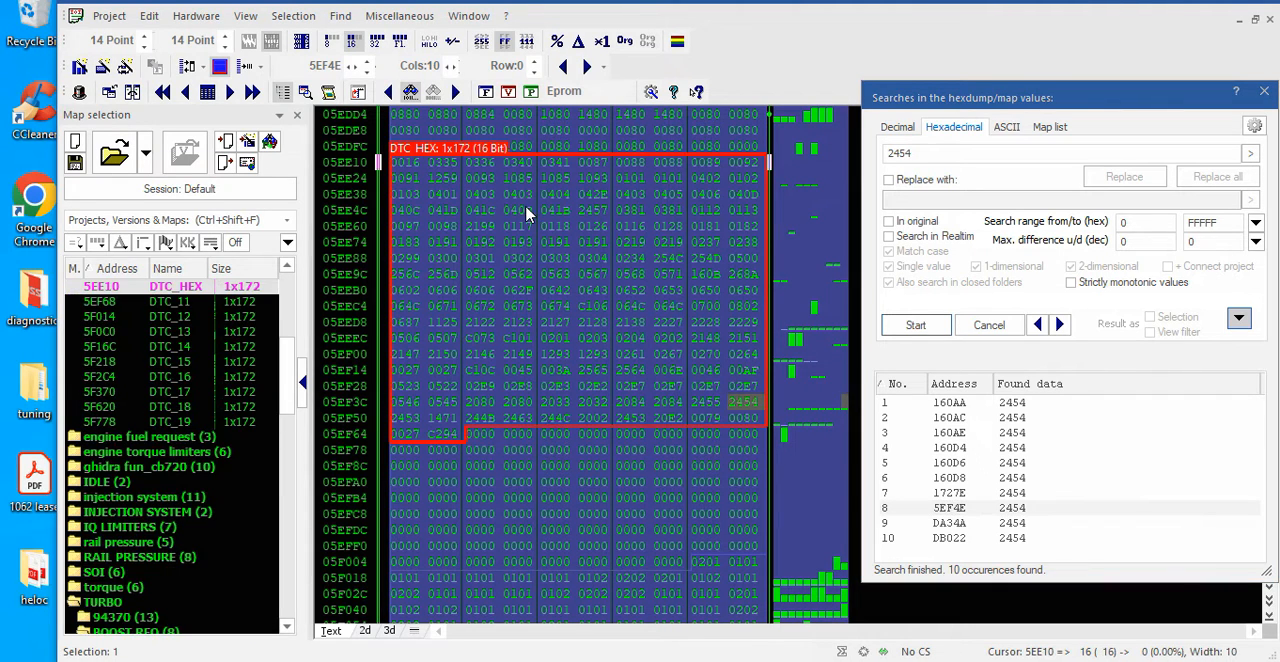
left_click(442, 436)
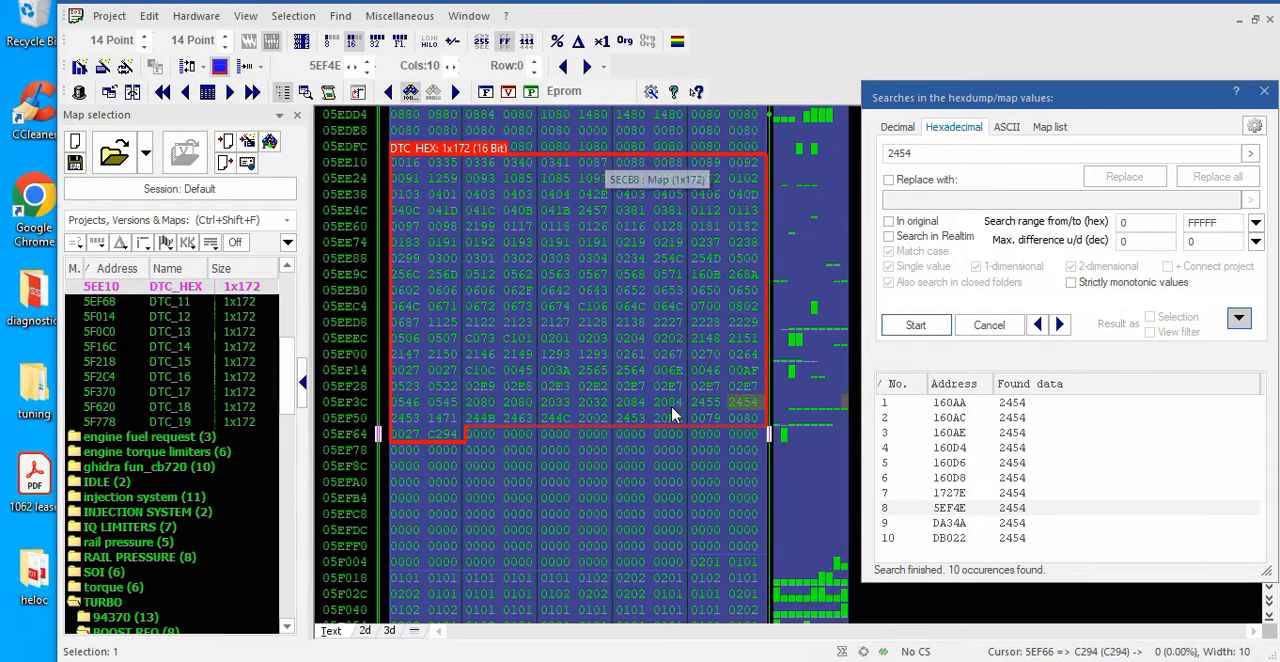
Examine where the DTC_11 map and the map following it start and end in the hexdump
left_click(481, 434)
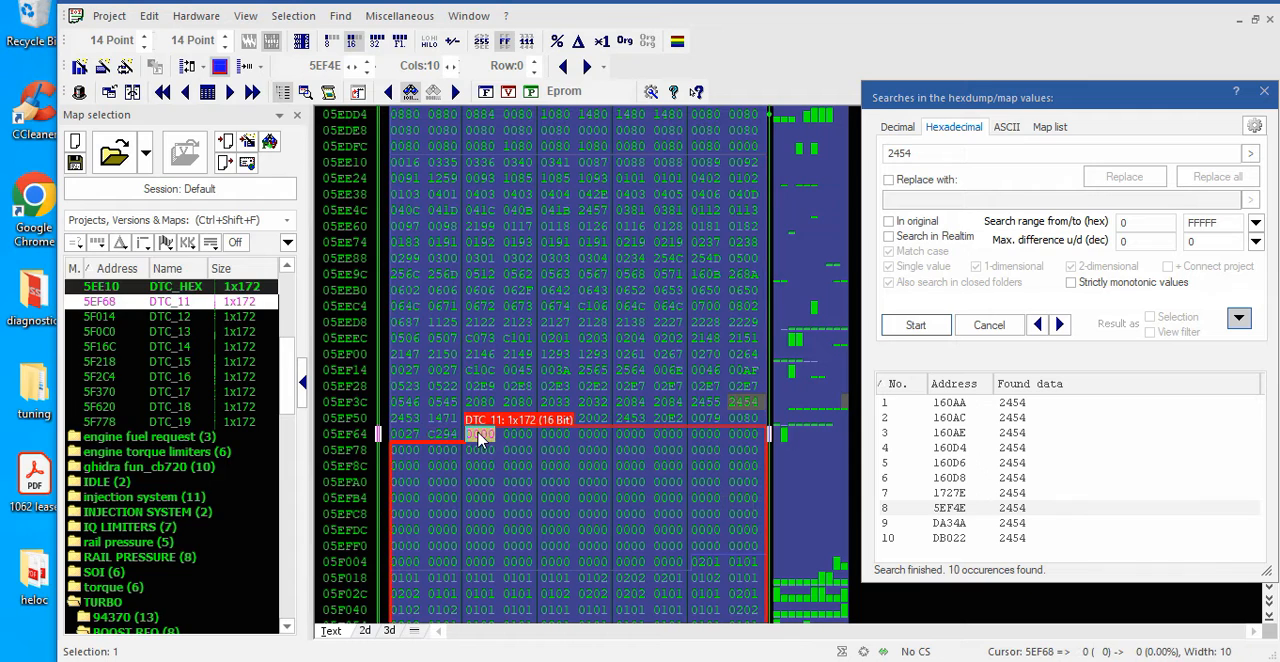
left_click(670, 566)
scroll(670, 560, "down", 1)
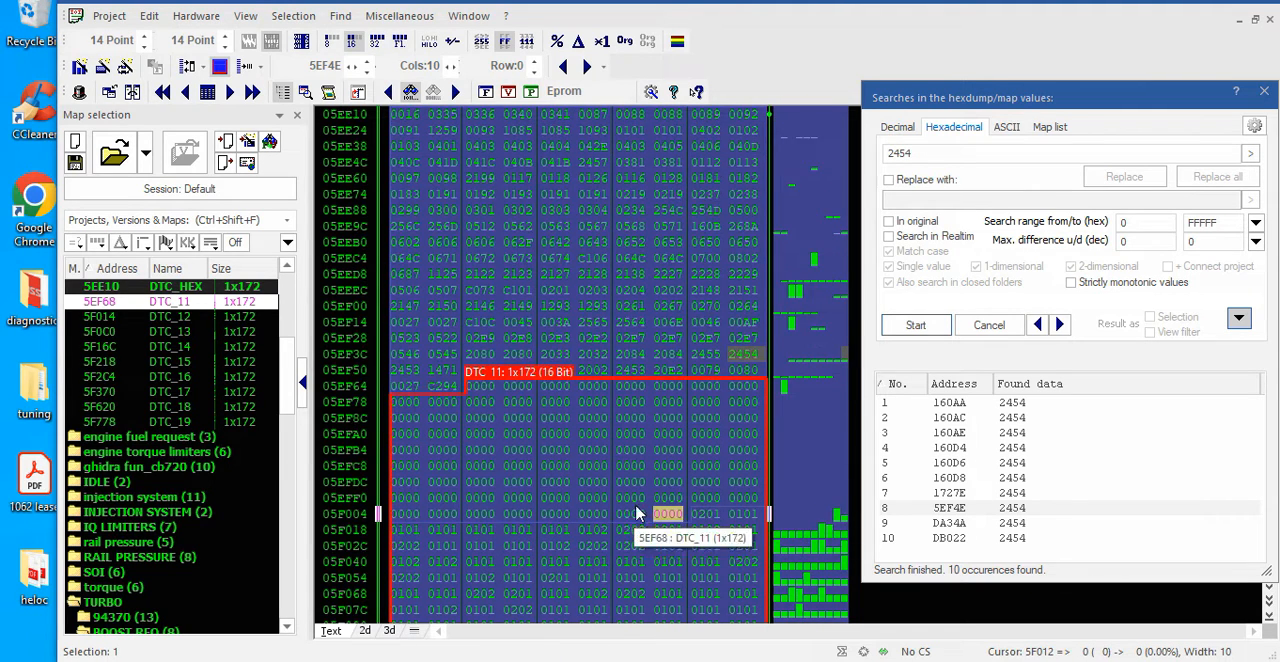
scroll(674, 517, "down", 1)
left_click(704, 466)
left_click(528, 612)
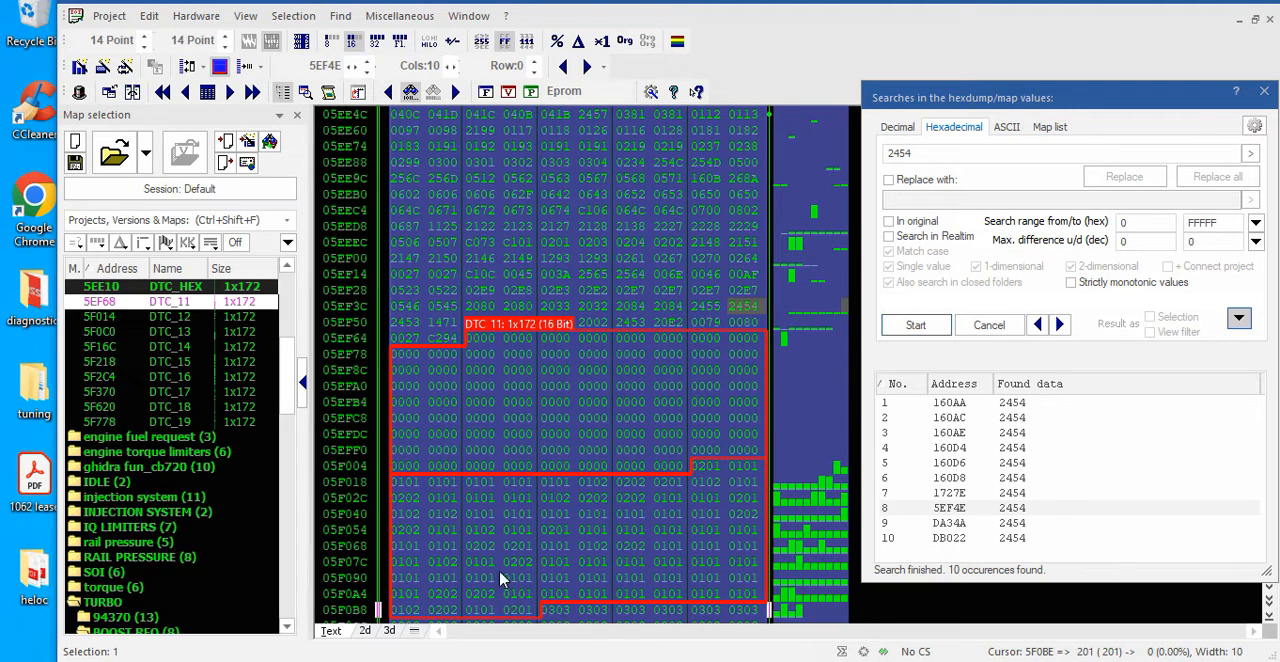
Inspect the DTC_HEX map's end and its boundary with the preceding map at address 5EE0E
left_click(592, 210)
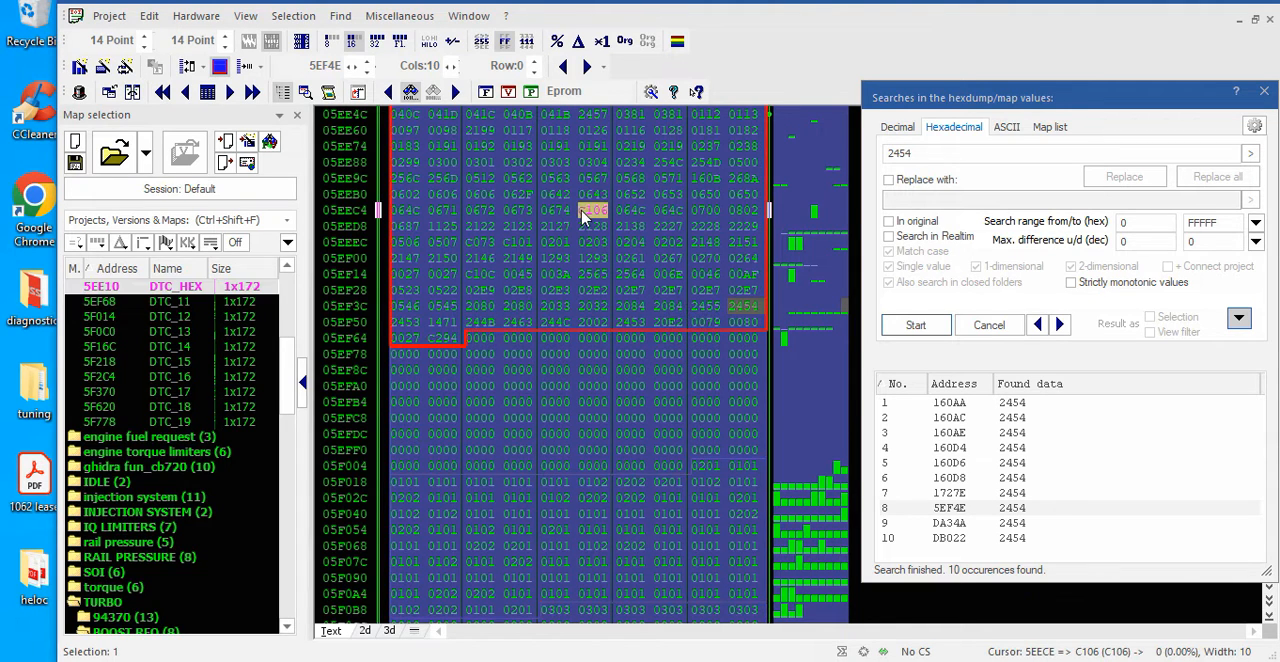
left_click(443, 339)
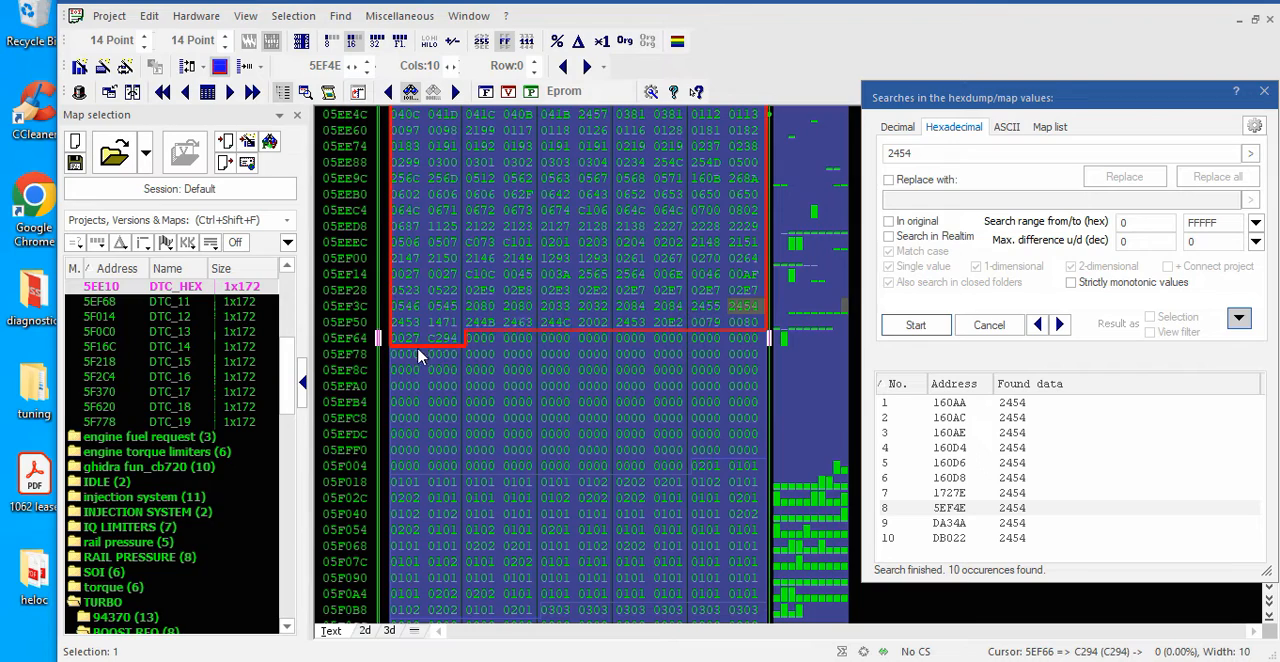
scroll(700, 320, "up", 2)
scroll(724, 318, "up", 2)
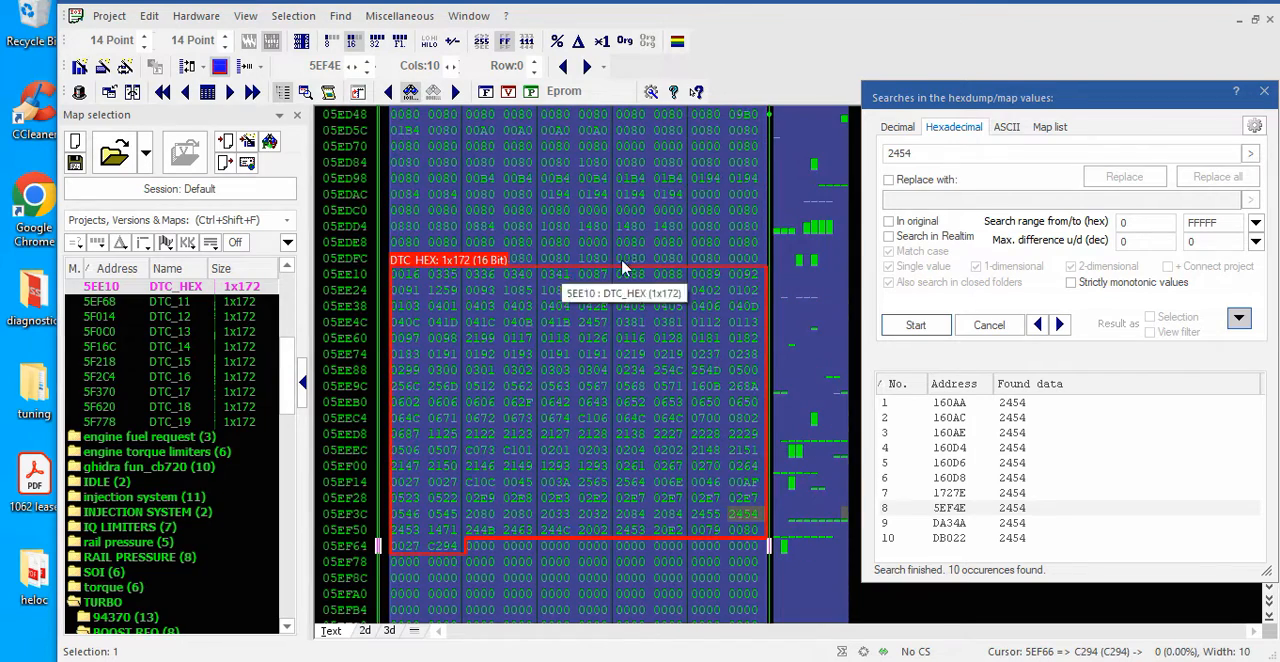
left_click(745, 260)
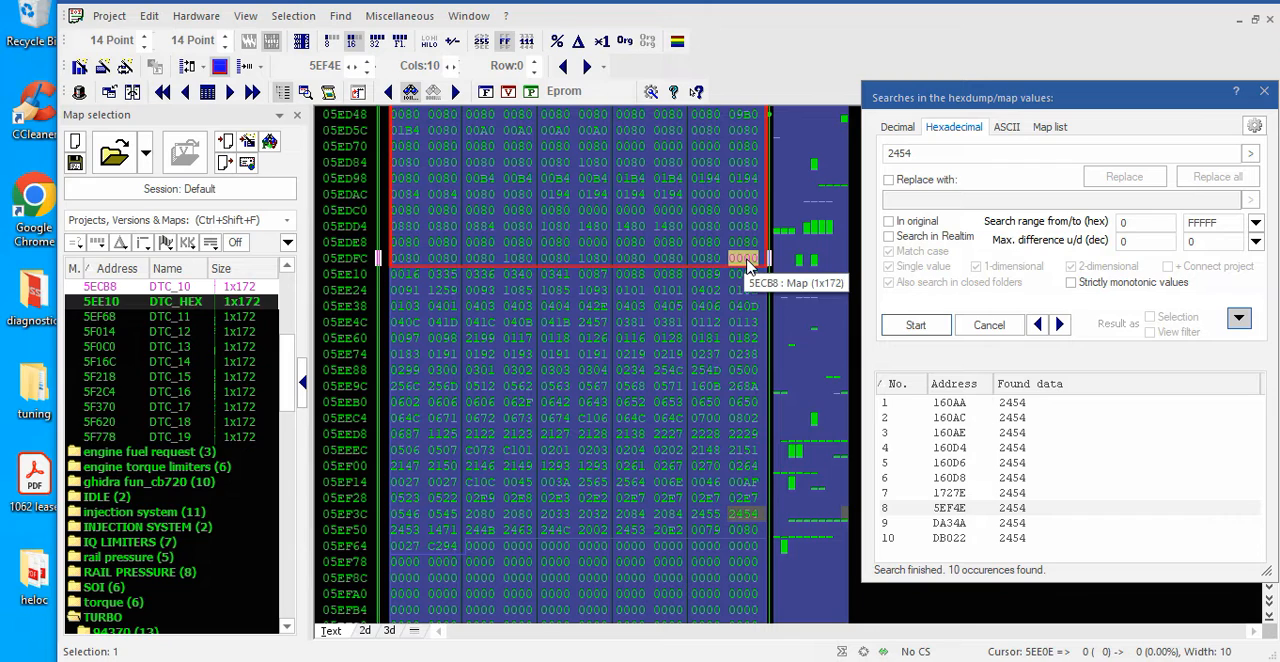
left_click(728, 297)
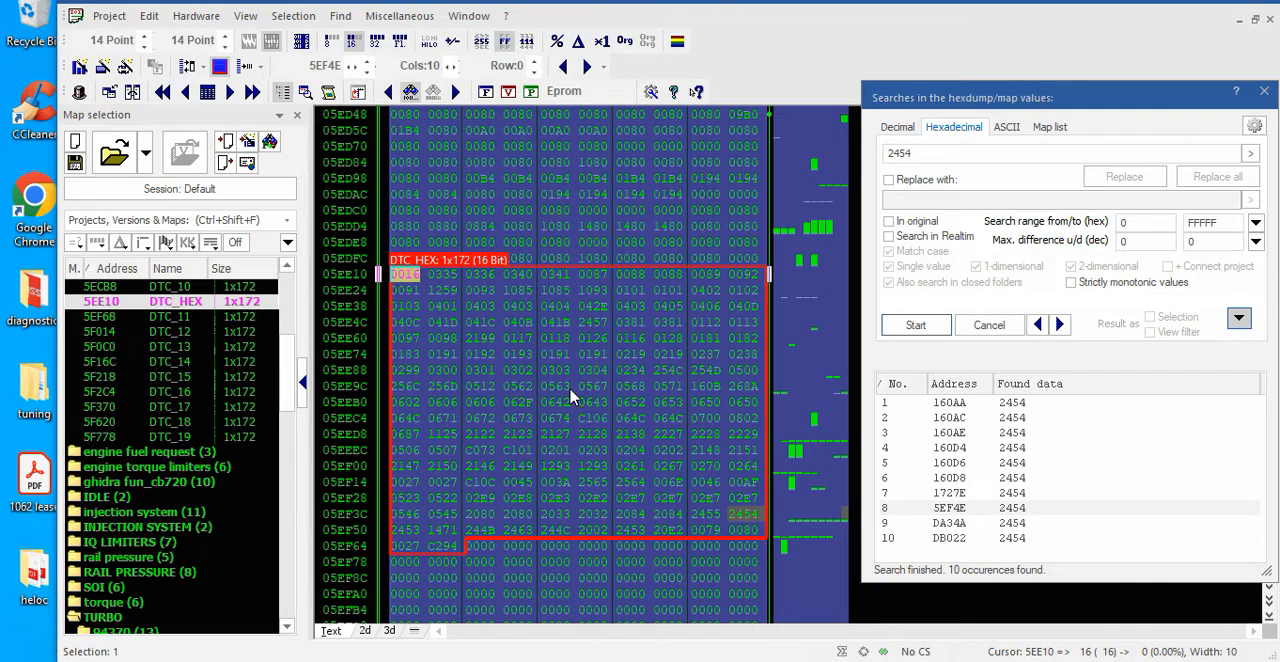
Examine the maps preceding DTC_HEX in the hexdump, DTC_10 and DTC_9, and the boundary between them
scroll(572, 397, "up", 1)
scroll(571, 400, "up", 1)
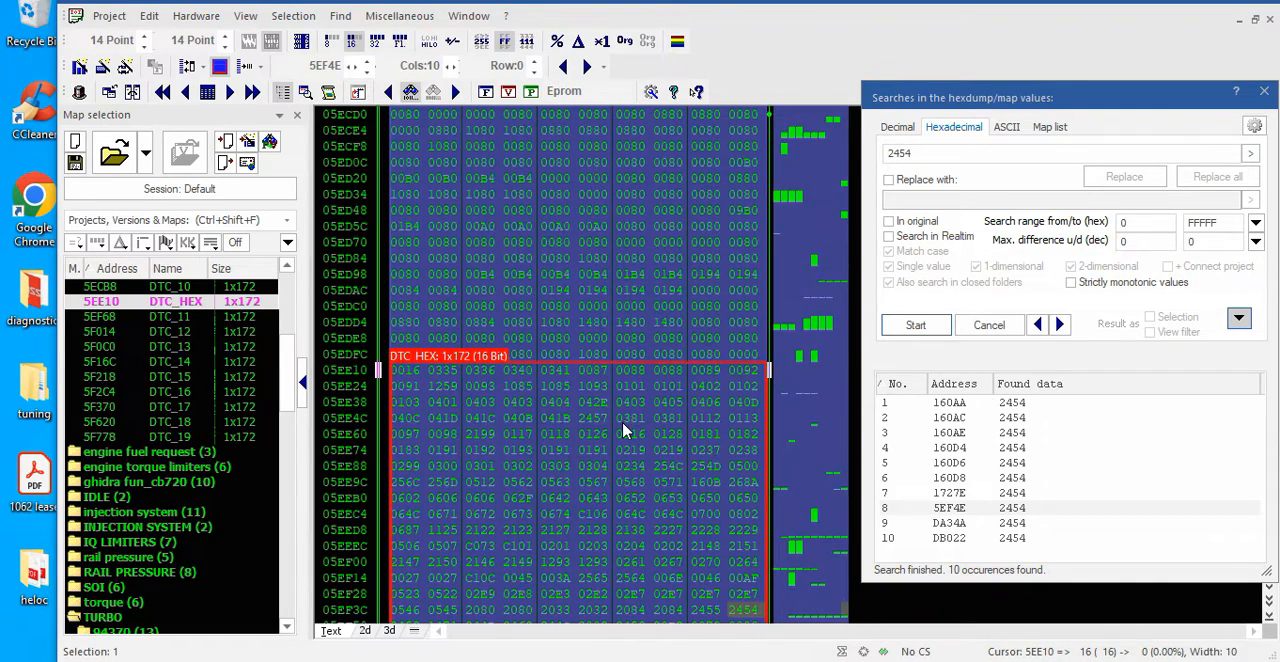
scroll(623, 428, "up", 2)
left_click(617, 341)
scroll(640, 450, "up", 5)
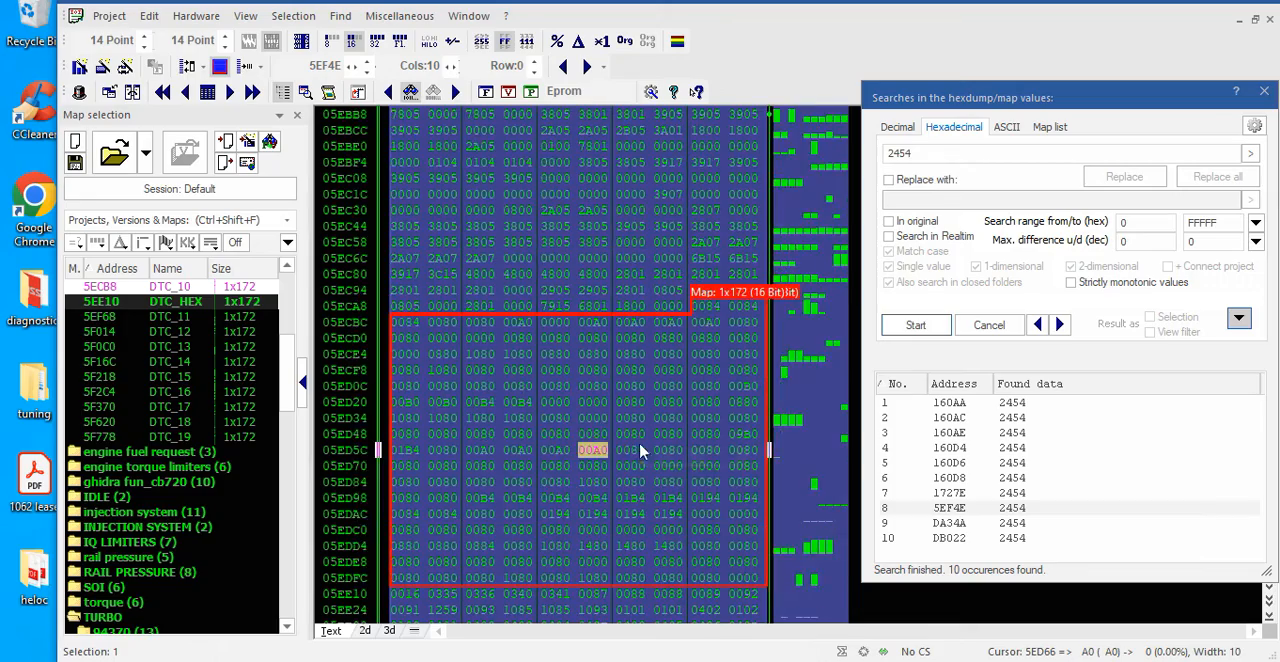
left_click(594, 305)
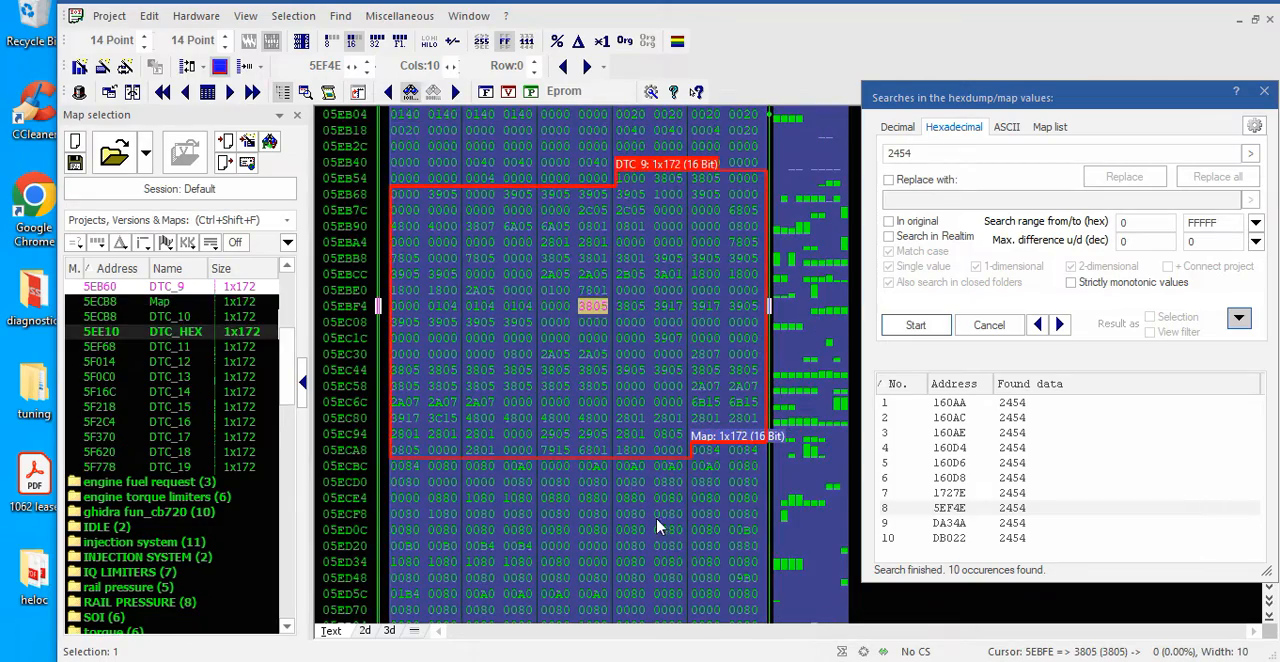
Return through the DTC_HEX table to the DTC_11 map at address 5EF68 in the hexdump
scroll(640, 470, "down", 5)
scroll(631, 470, "down", 6)
left_click(567, 287)
scroll(614, 371, "down", 2)
left_click(578, 479)
scroll(578, 479, "down", 4)
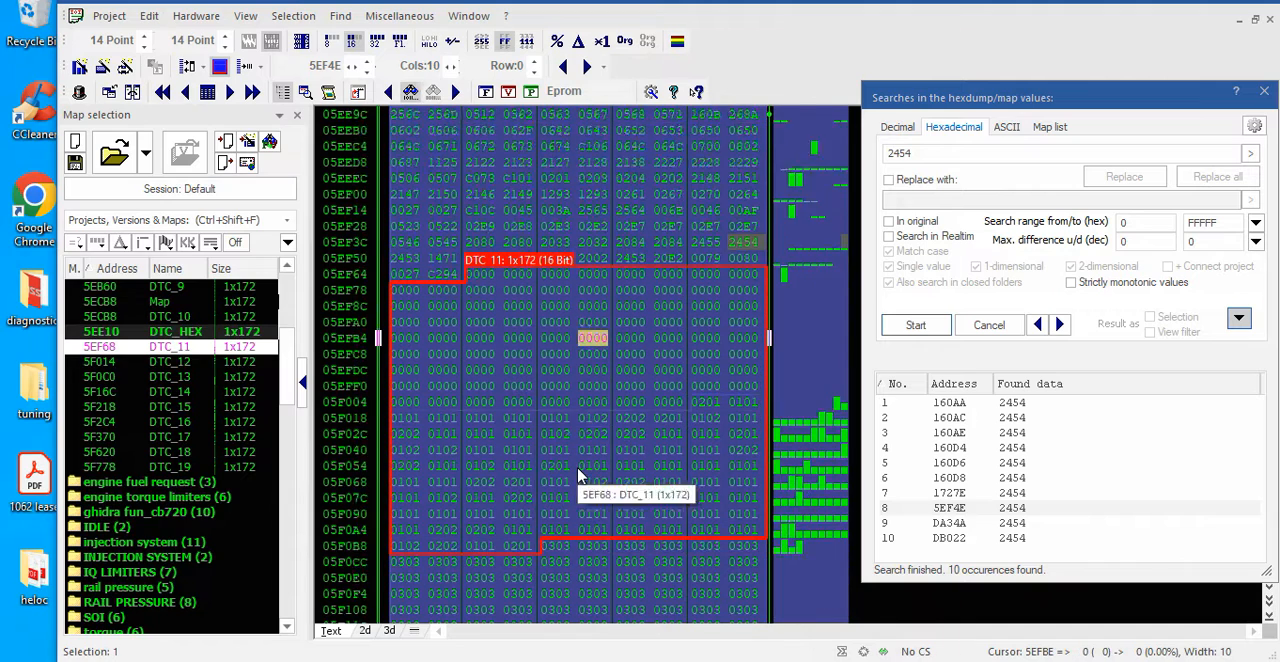
Compare the zero-filled part of DTC_11 with the rows it shares with DTC_12, including the DTC_12 start at 5F014
left_click(610, 305)
left_click(408, 321)
left_click(553, 225)
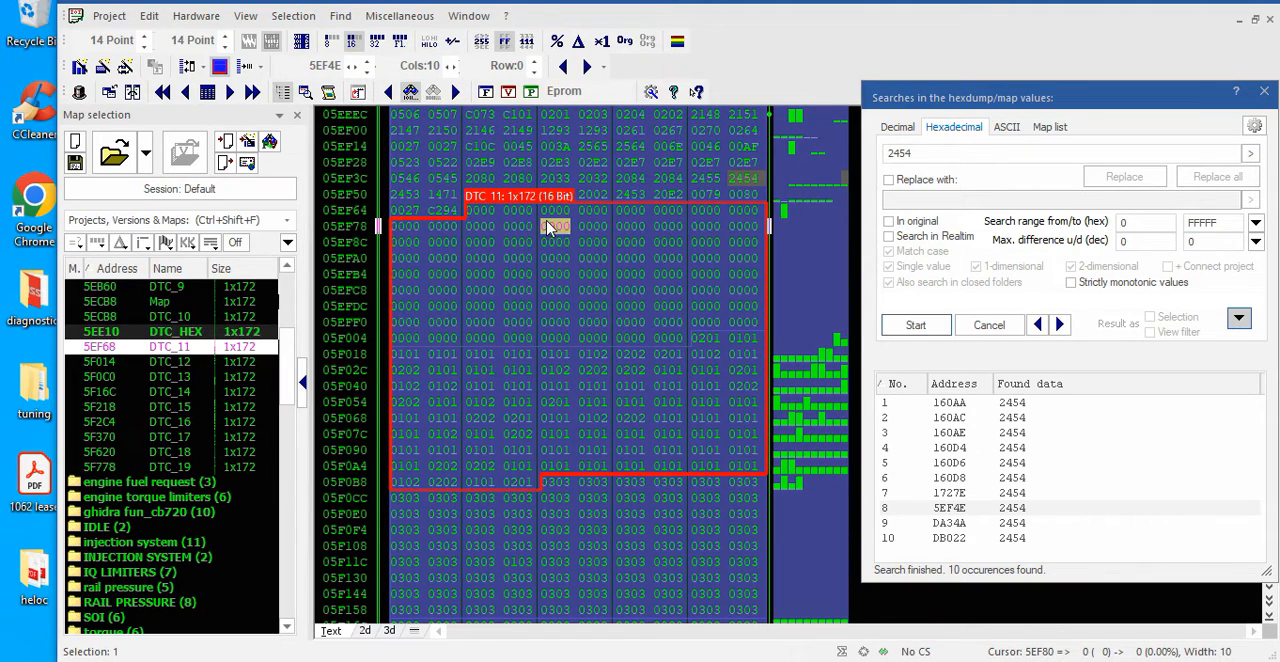
left_click(584, 423)
left_click(563, 278)
left_click(592, 408)
left_click(517, 258)
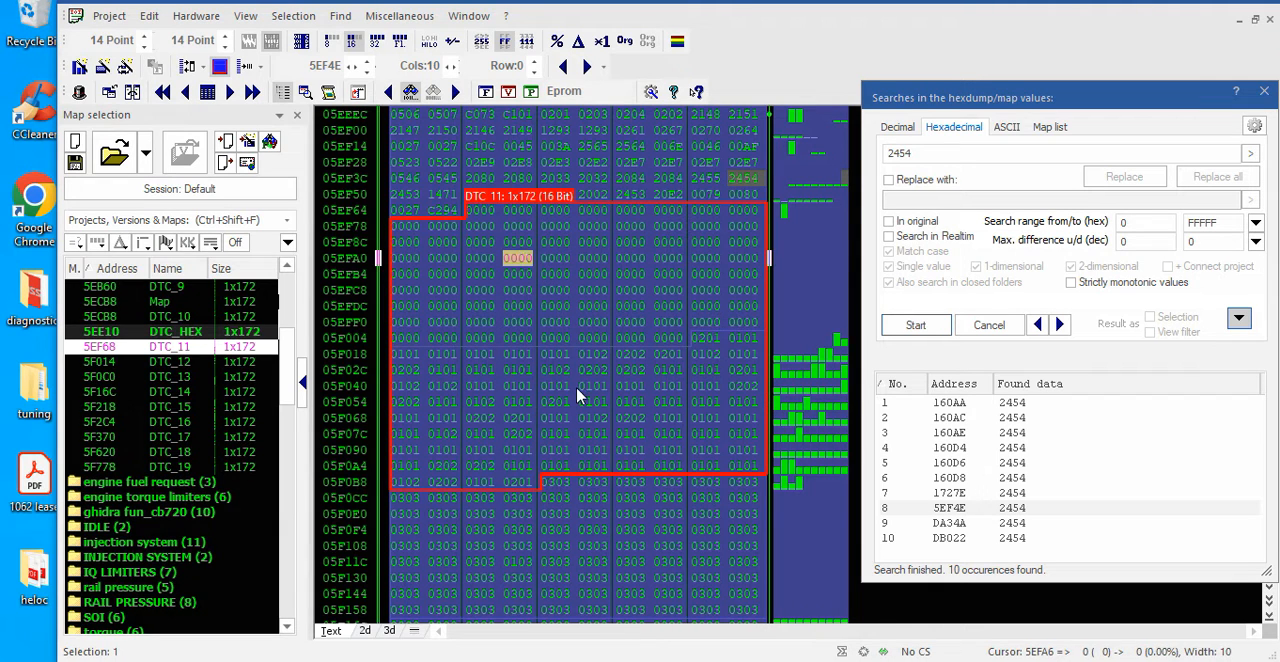
left_click(555, 386)
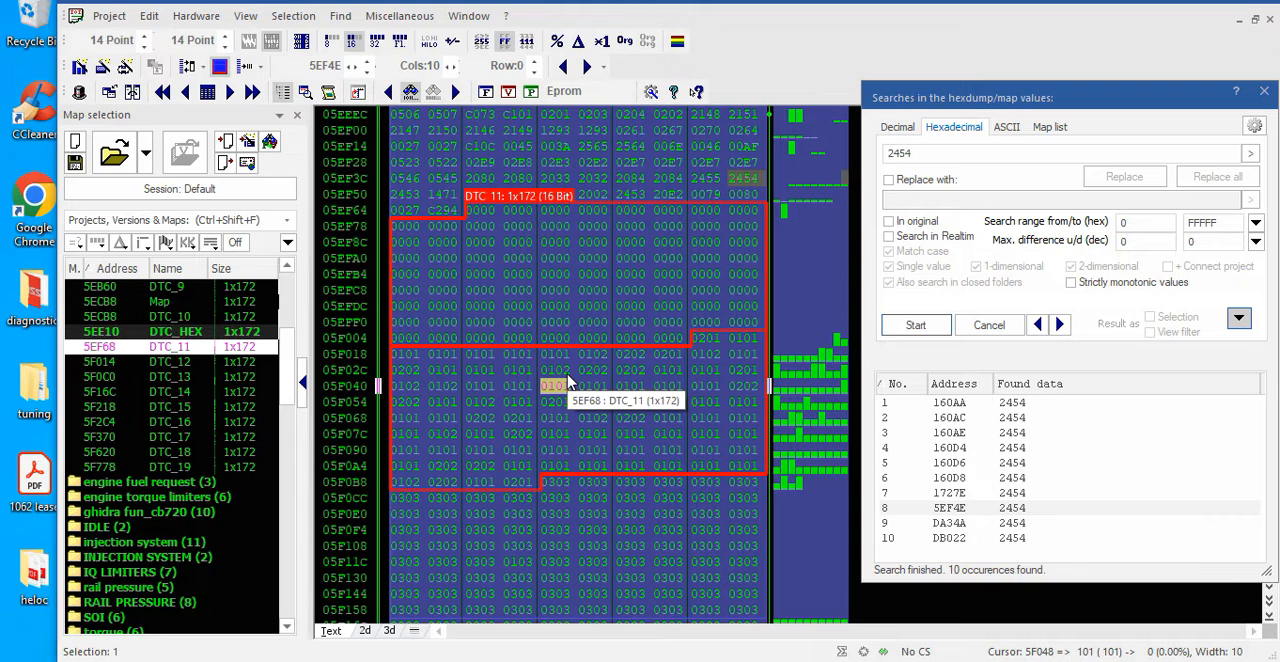
scroll(568, 383, "down", 1)
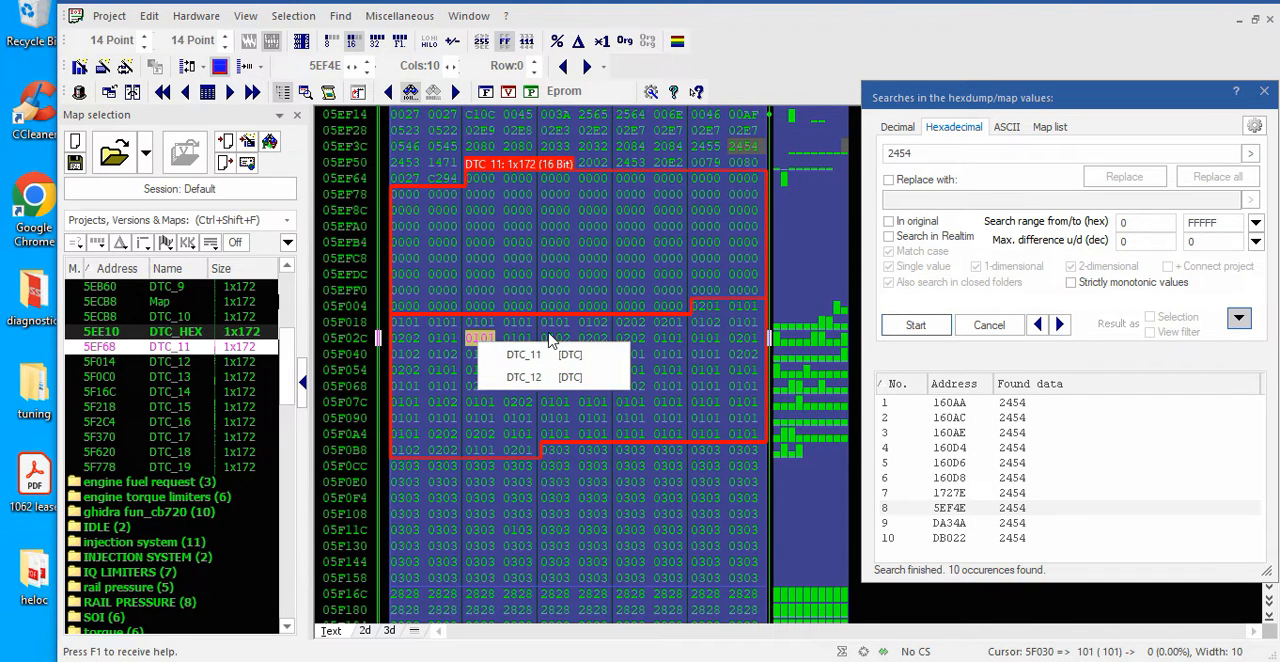
left_click(699, 311)
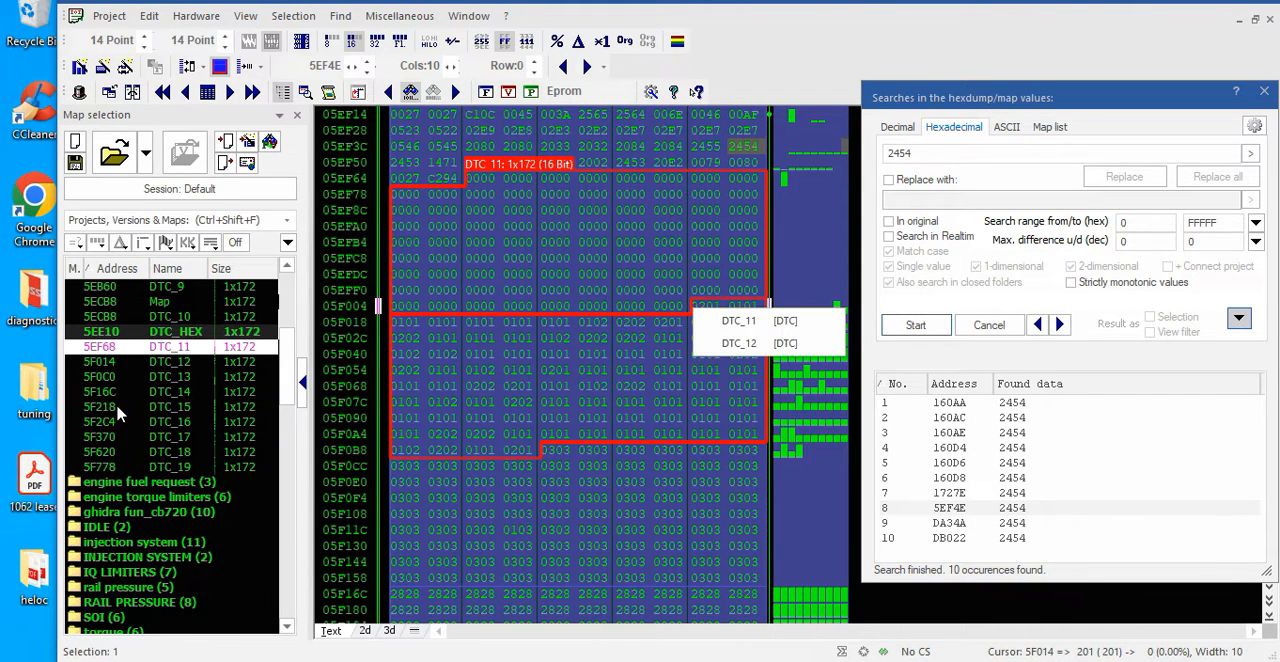
Open the DTC_11 map and change its data organization to 8 Bit in the map properties
double_click(99, 347)
scroll(424, 385, "down", 20)
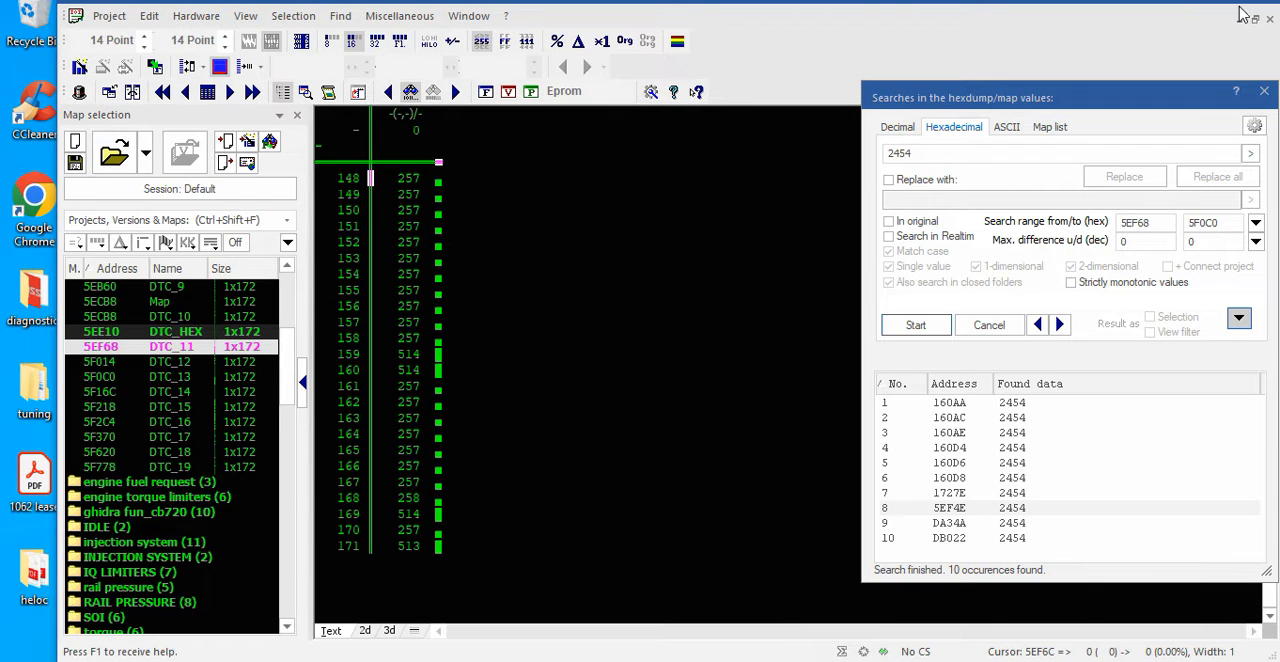
right_click(464, 161)
left_click(380, 382)
left_click(374, 373)
right_click(420, 427)
left_click(465, 594)
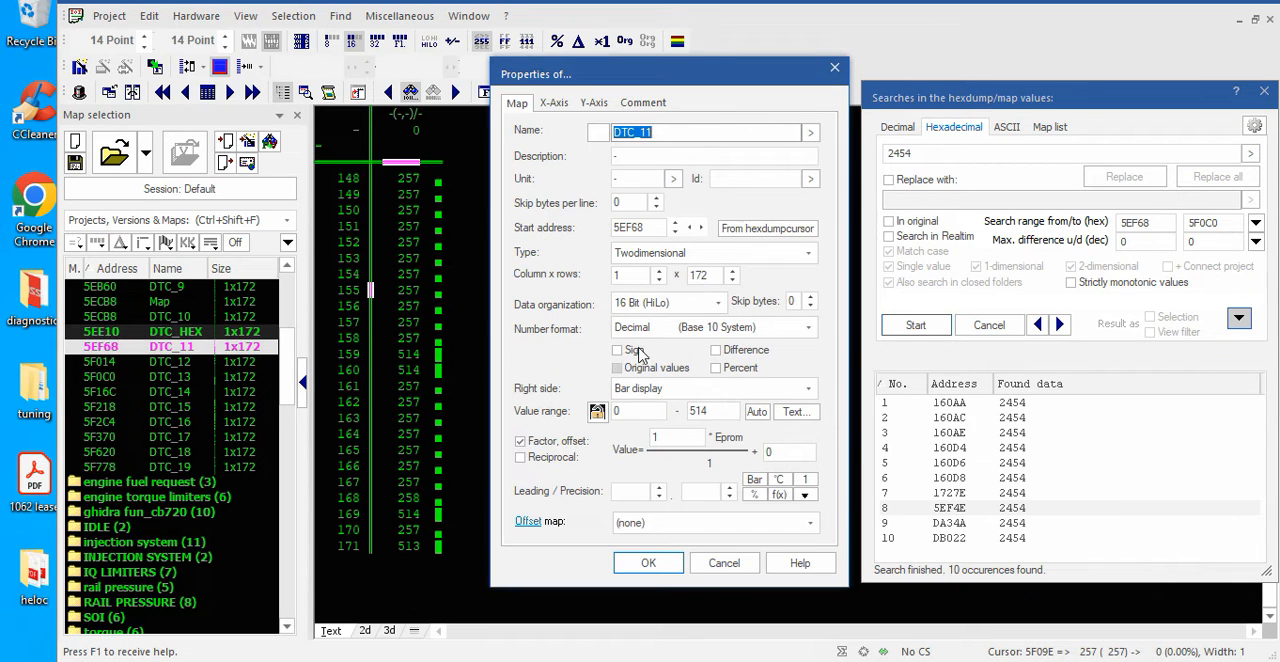
left_click(700, 305)
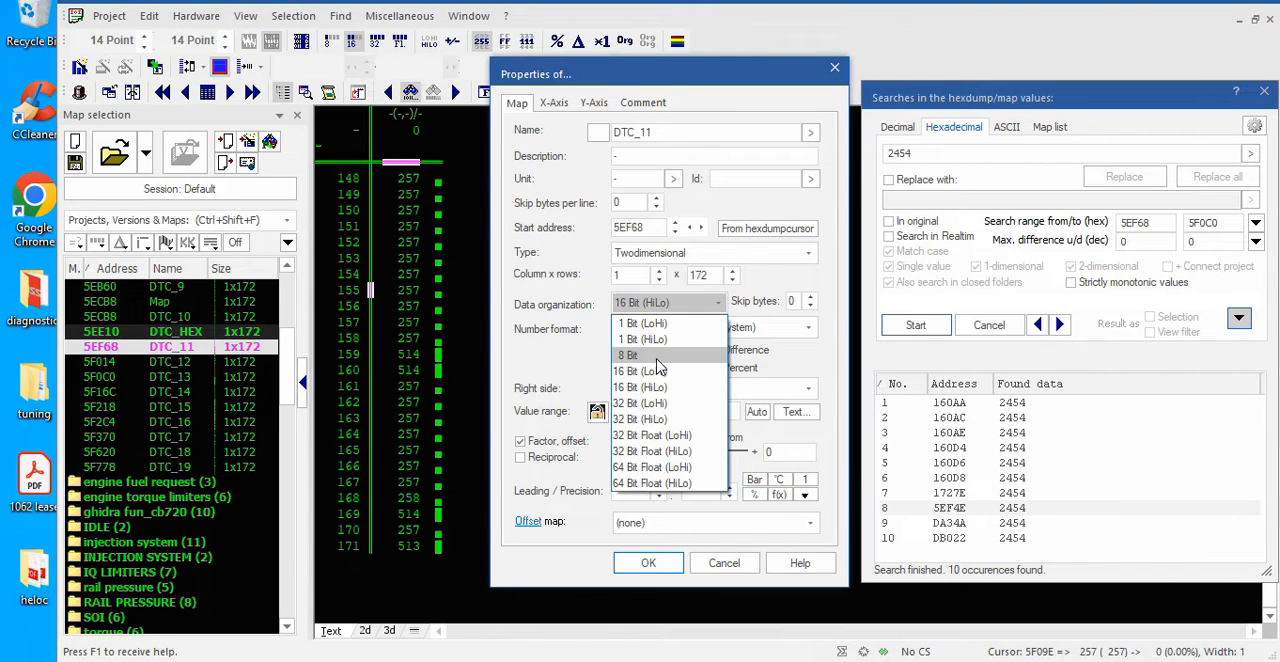
left_click(658, 348)
left_click(648, 563)
scroll(460, 414, "up", 20)
scroll(452, 397, "up", 2)
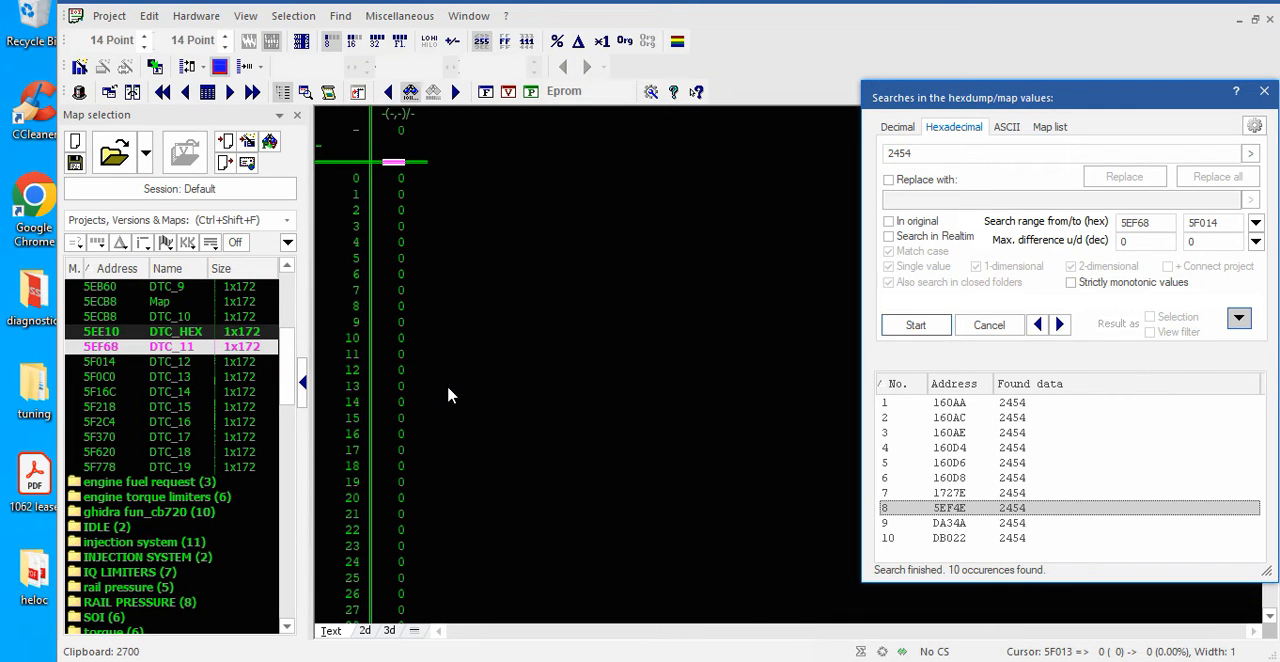
Check the DTC_12 map's values and its data organization in the properties, and close the map and search windows
left_click(176, 362)
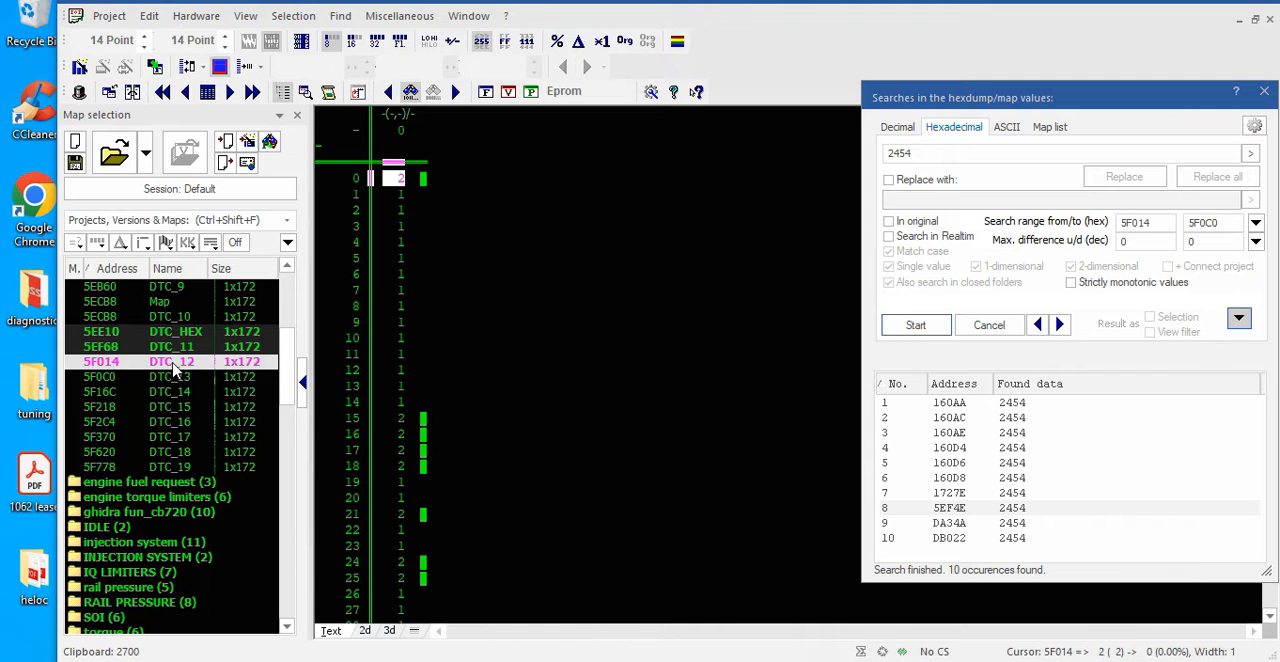
scroll(416, 390, "down", 20)
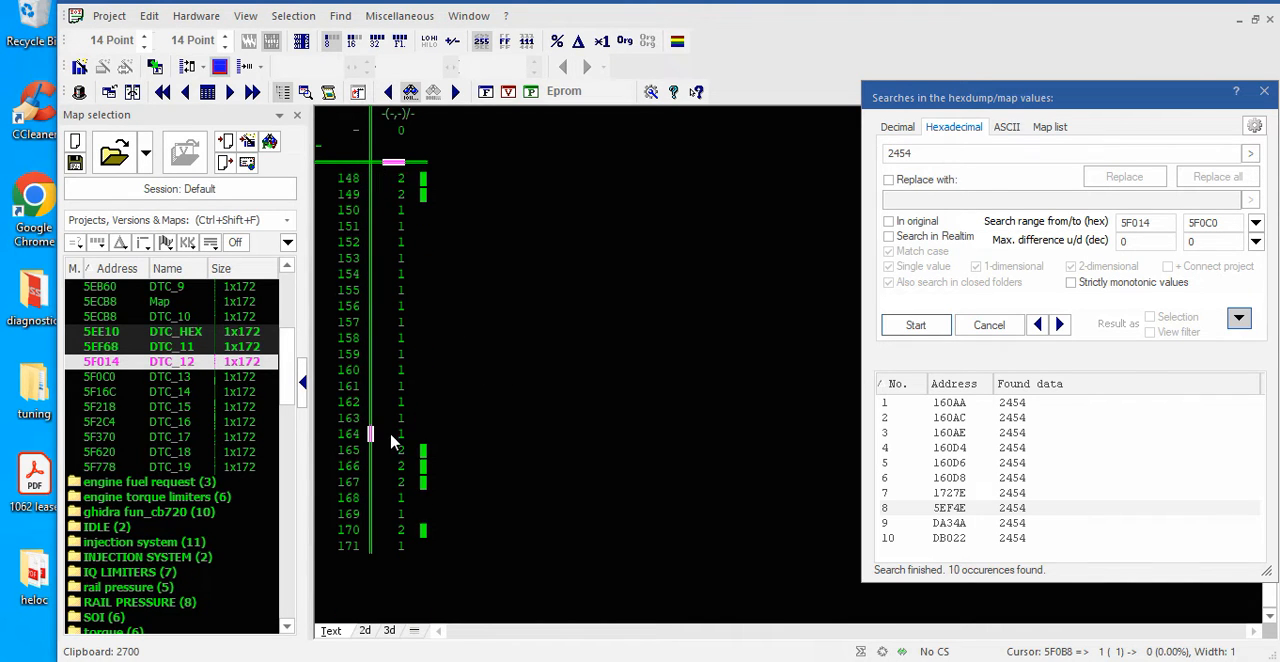
right_click(392, 440)
left_click(471, 422)
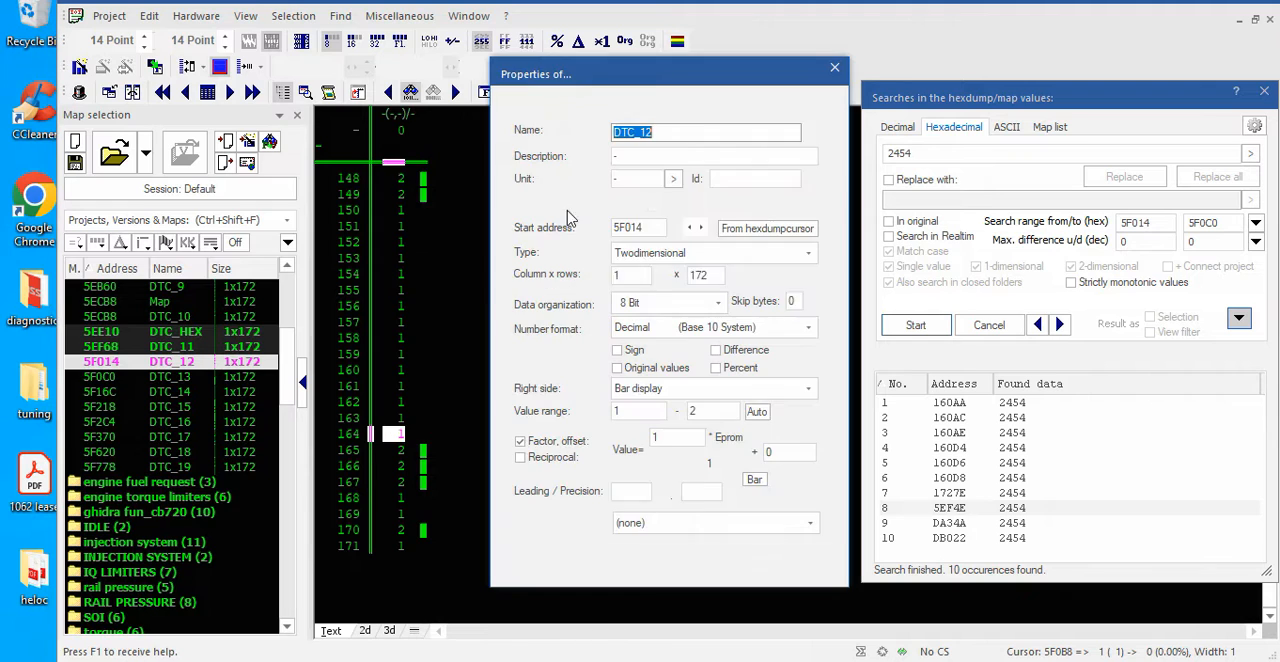
left_click(828, 71)
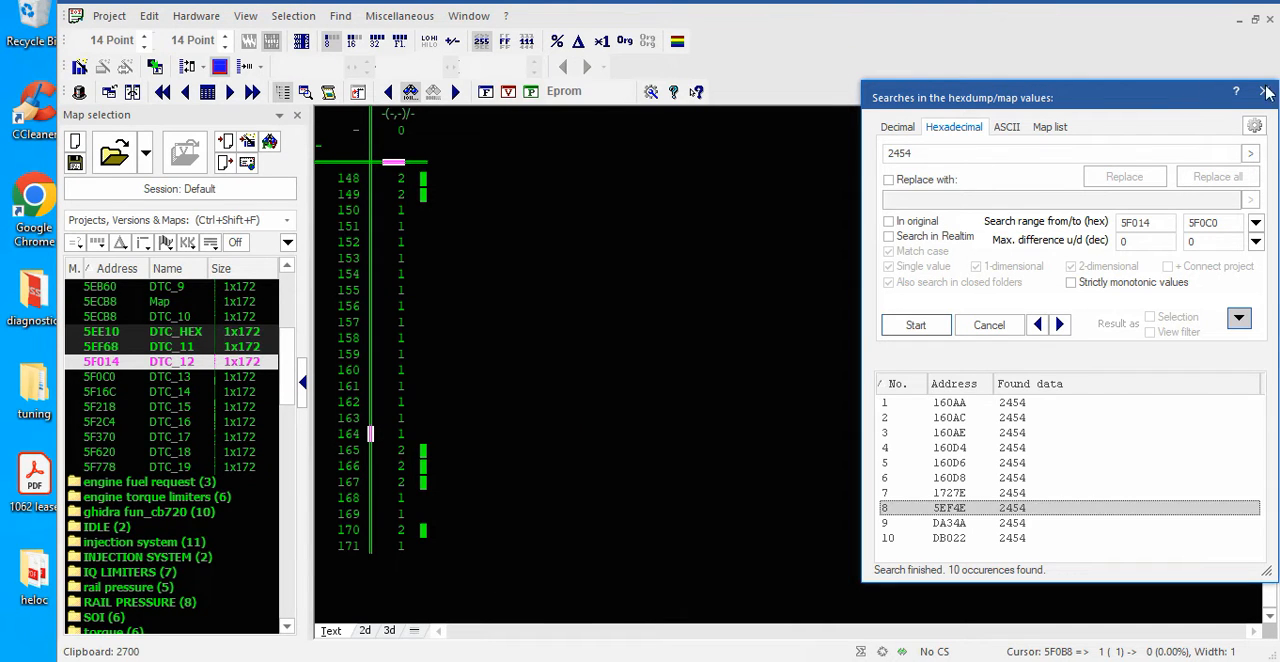
left_click(1270, 20)
Examine the extent of the DTC_13 map in the hexdump and its overlap with the block of 2828 values
scroll(562, 362, "down", 3)
left_click(595, 260)
left_click(571, 419)
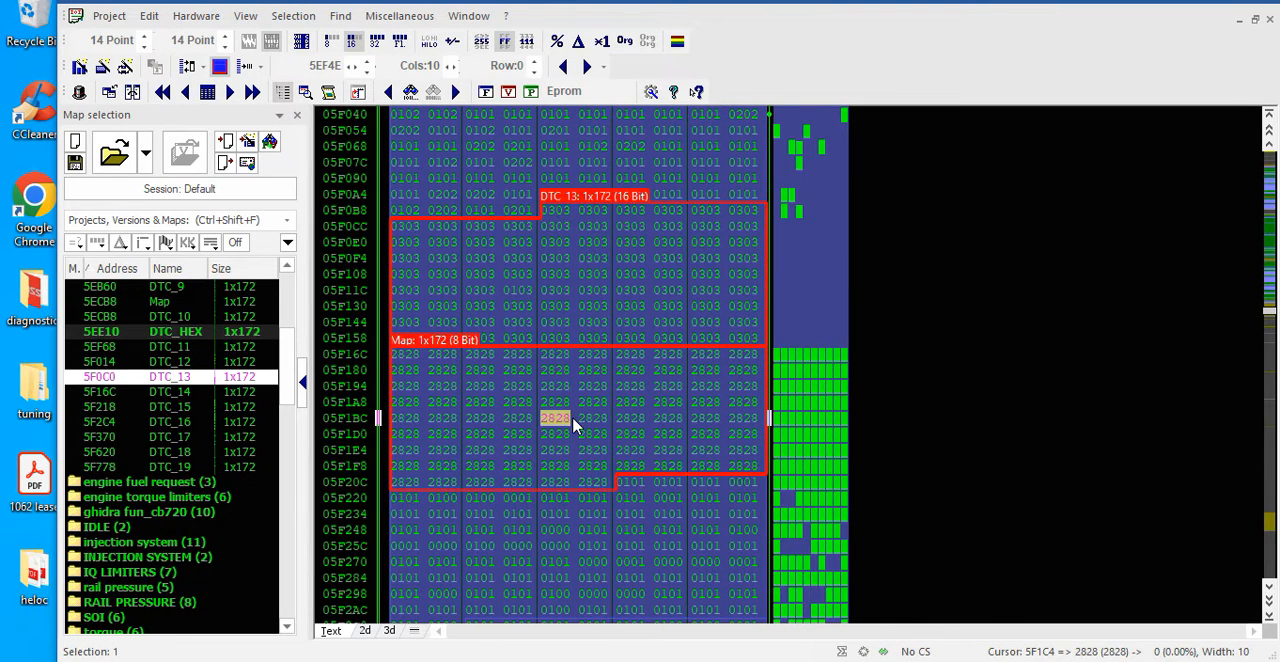
scroll(572, 419, "down", 2)
left_click(572, 419)
left_click(583, 175)
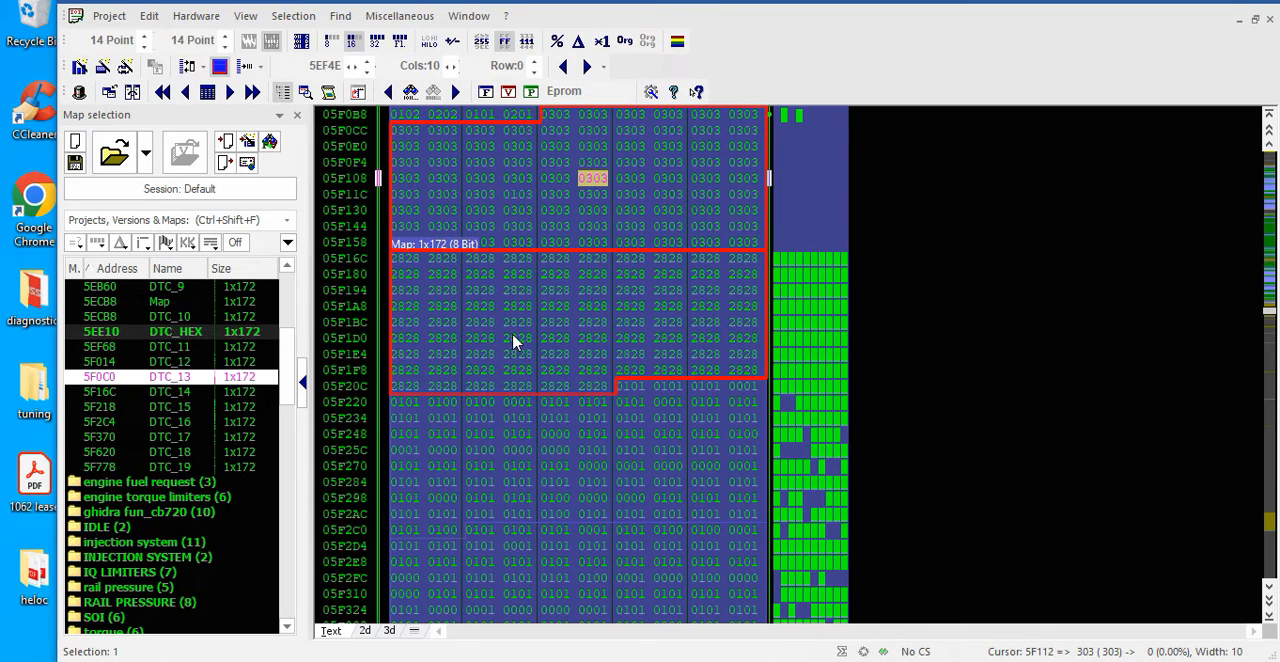
Change the DTC_13 map's data organization to 8 Bit in its properties
scroll(571, 363, "up", 2)
right_click(632, 260)
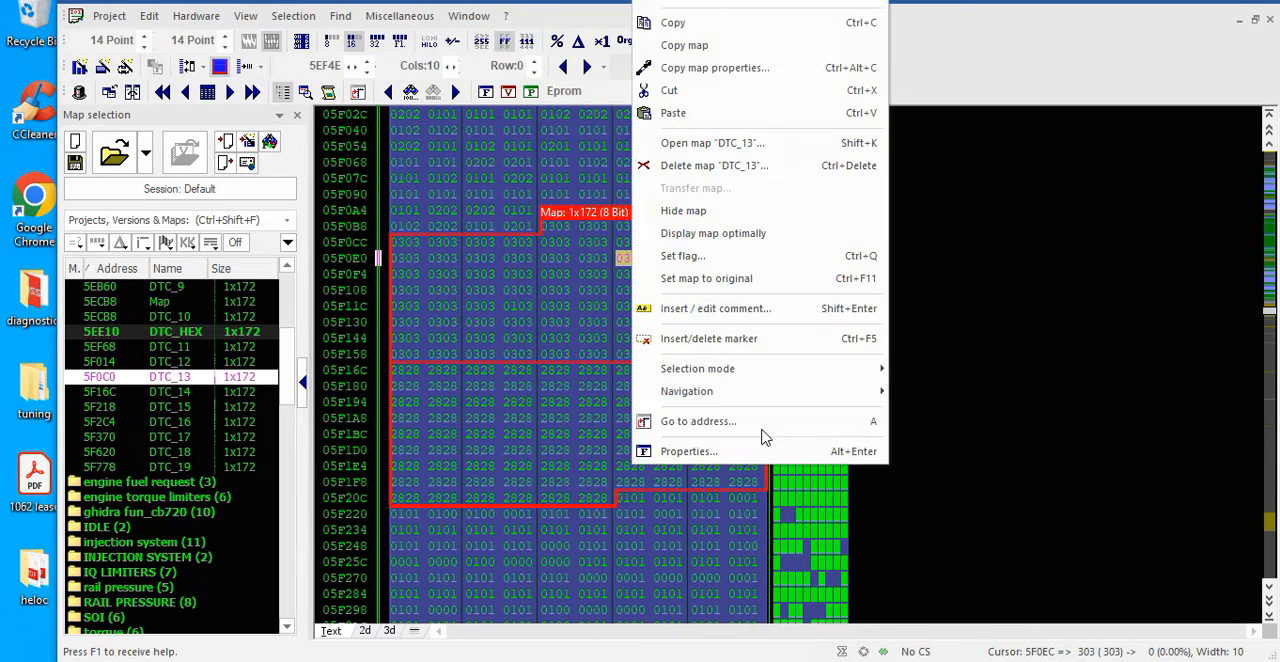
left_click(688, 451)
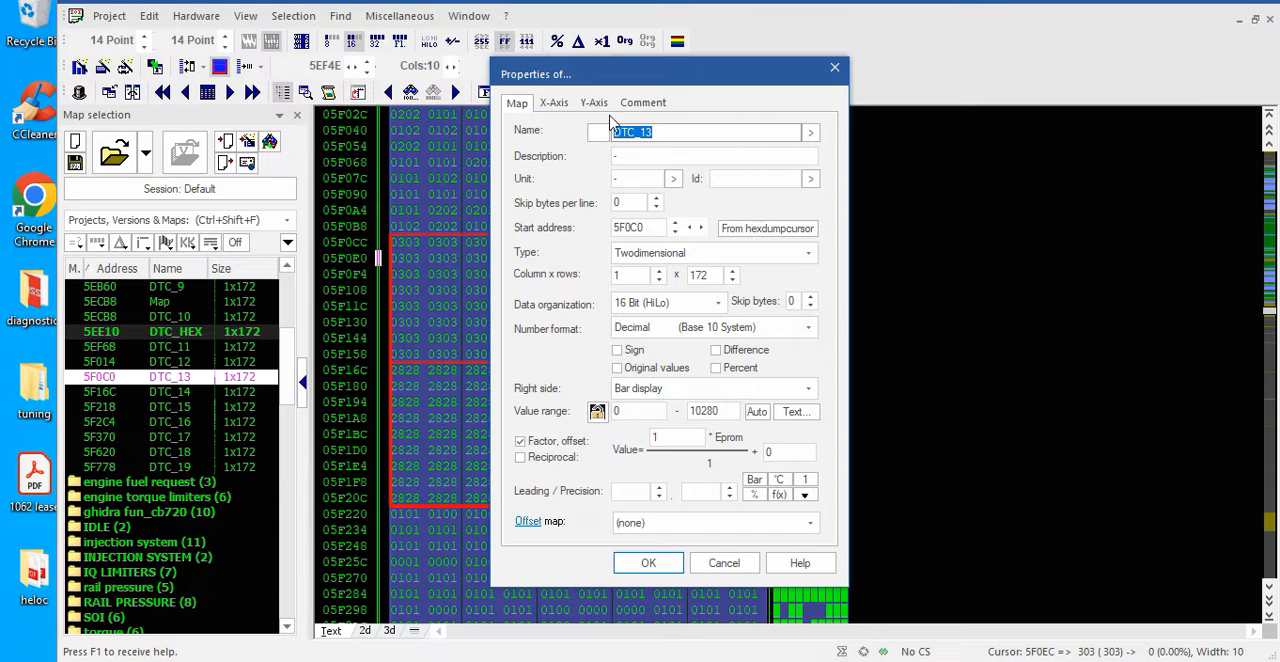
left_click(651, 315)
left_click(646, 354)
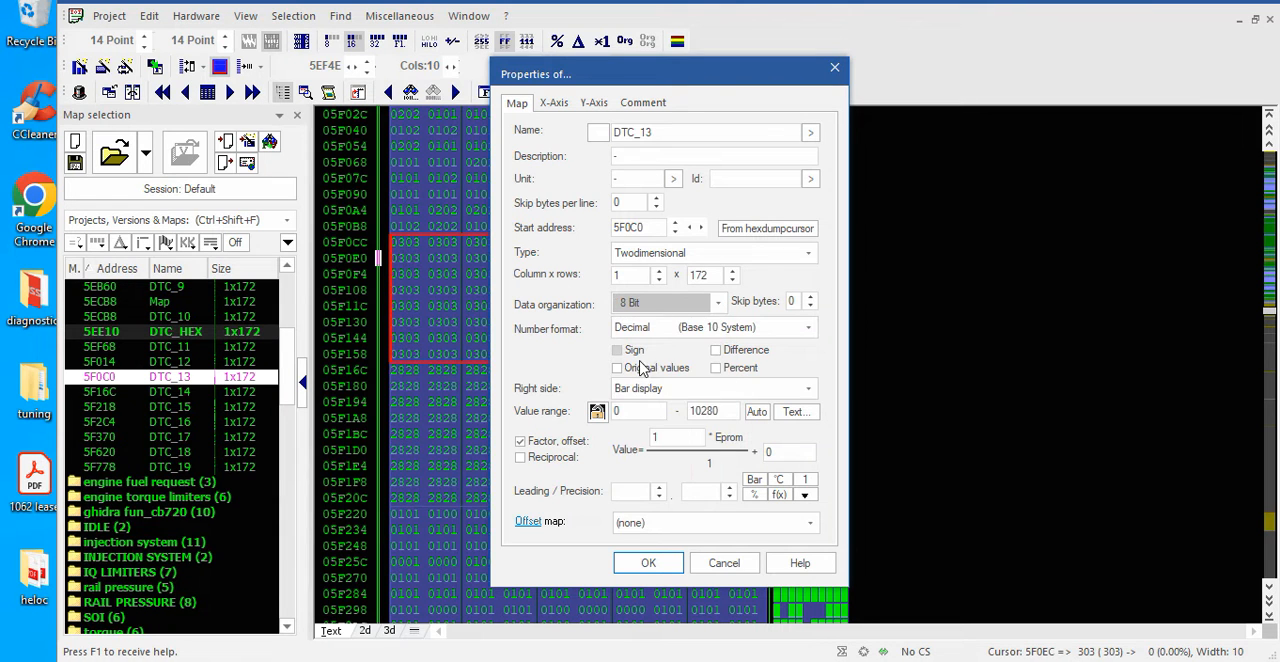
left_click(655, 566)
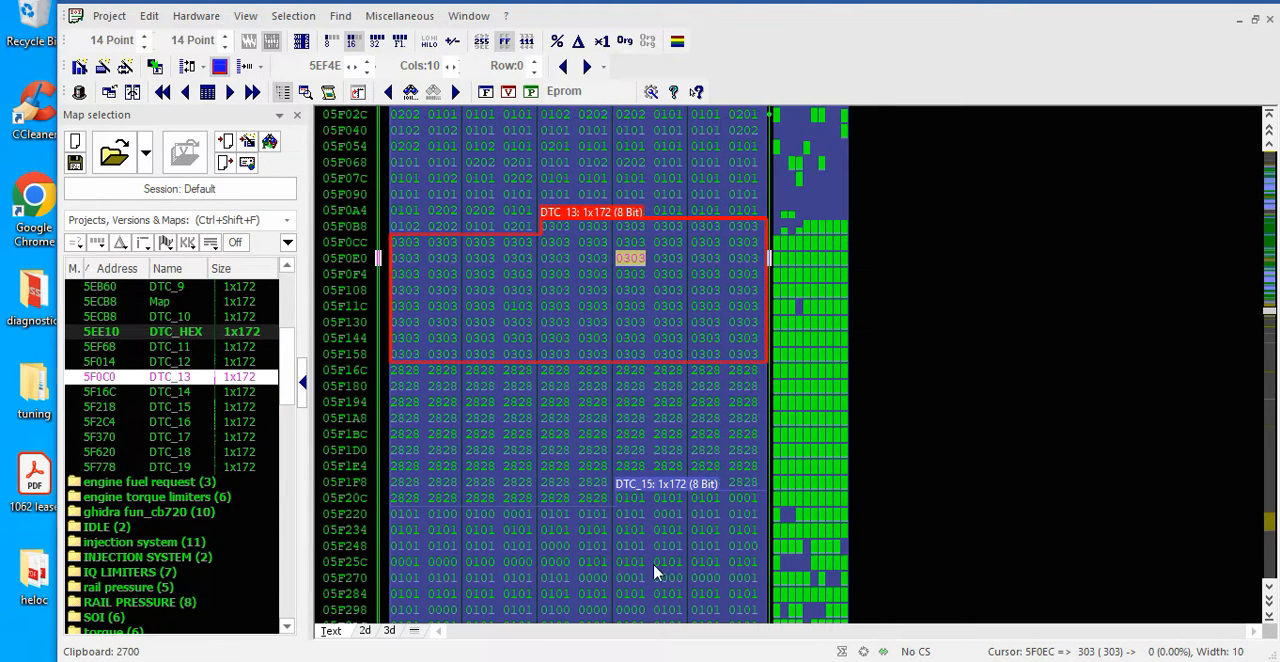
Inspect the maps following DTC_13 in the hexdump, from DTC_14 through DTC_17
left_click(552, 436)
left_click(560, 530)
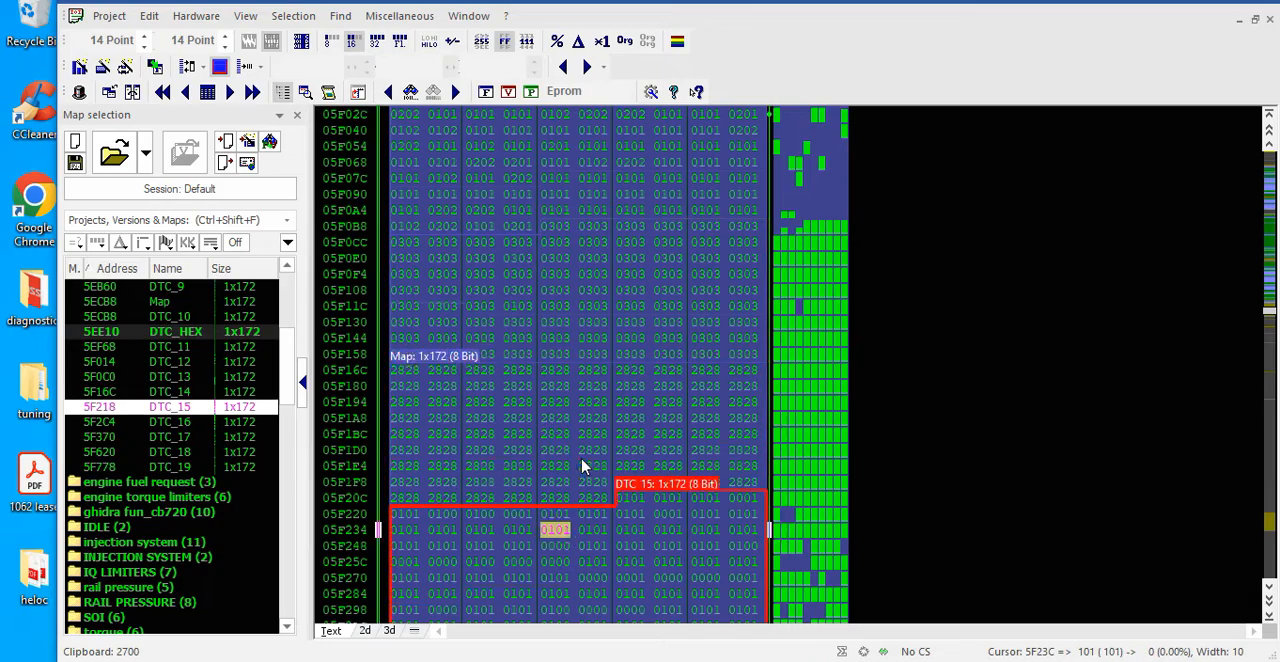
scroll(635, 418, "down", 10)
left_click(619, 224)
left_click(626, 420)
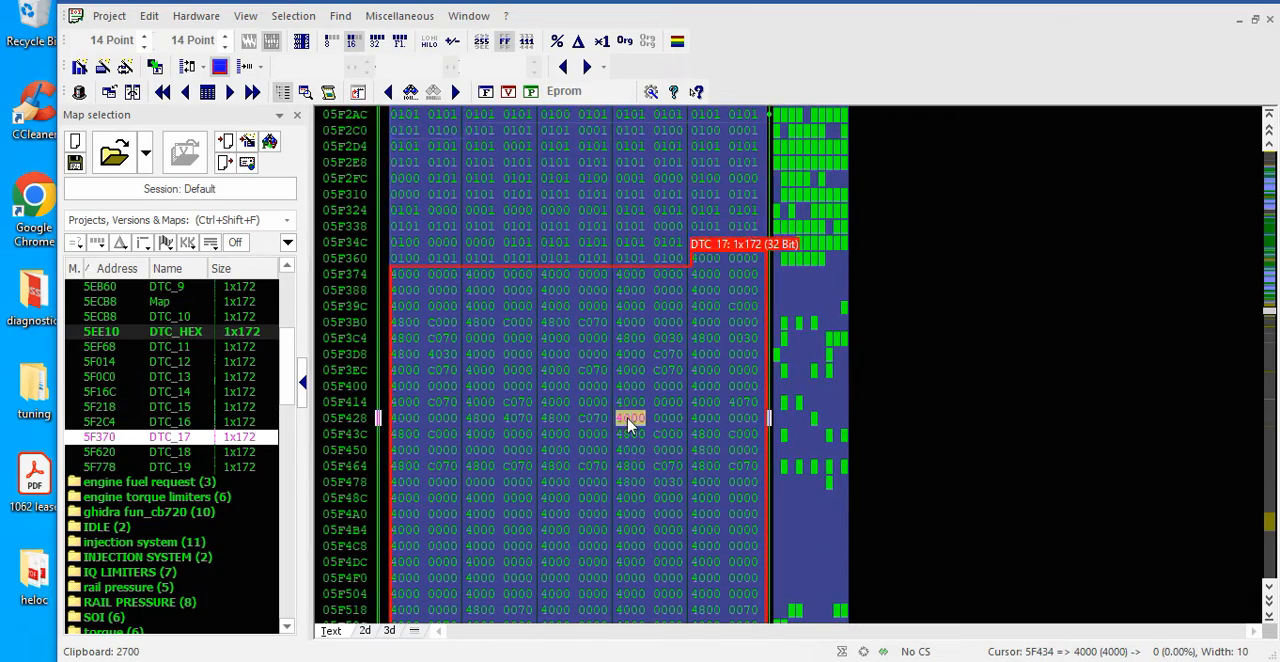
Examine where the 32-bit DTC_17 map starts and ends in the hexdump, up to its boundary with DTC_18
scroll(628, 423, "down", 6)
scroll(497, 322, "down", 2)
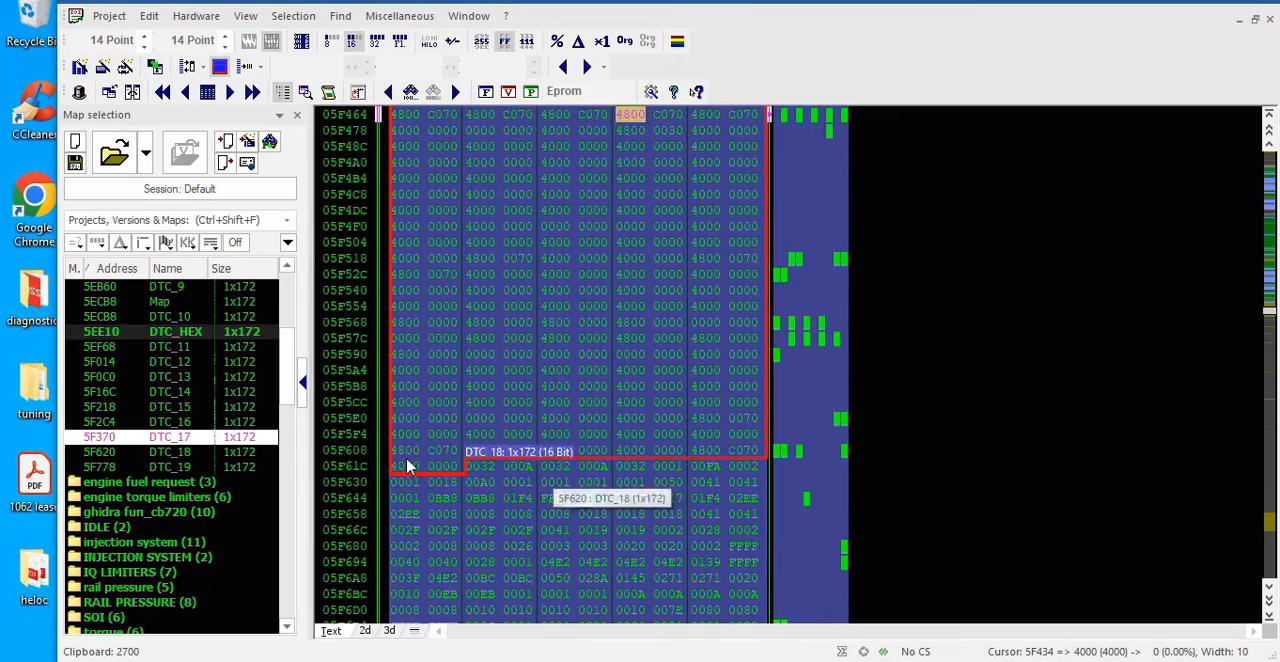
scroll(712, 411, "up", 3)
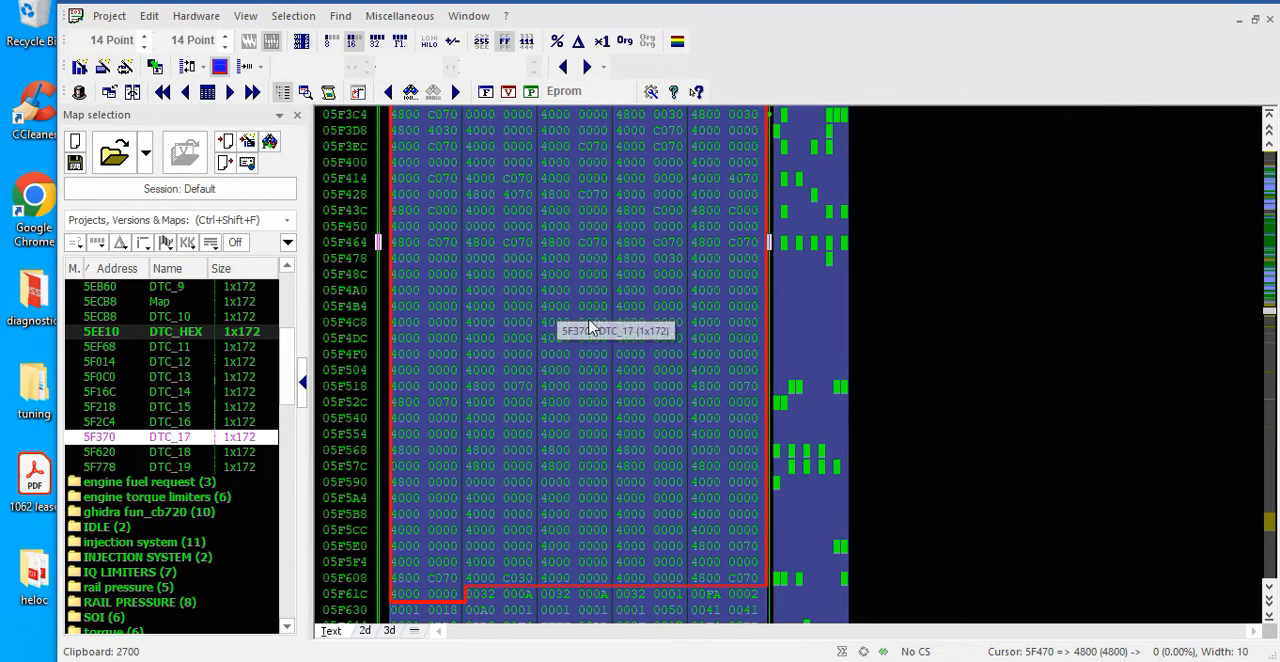
scroll(508, 442, "down", 2)
scroll(606, 342, "up", 6)
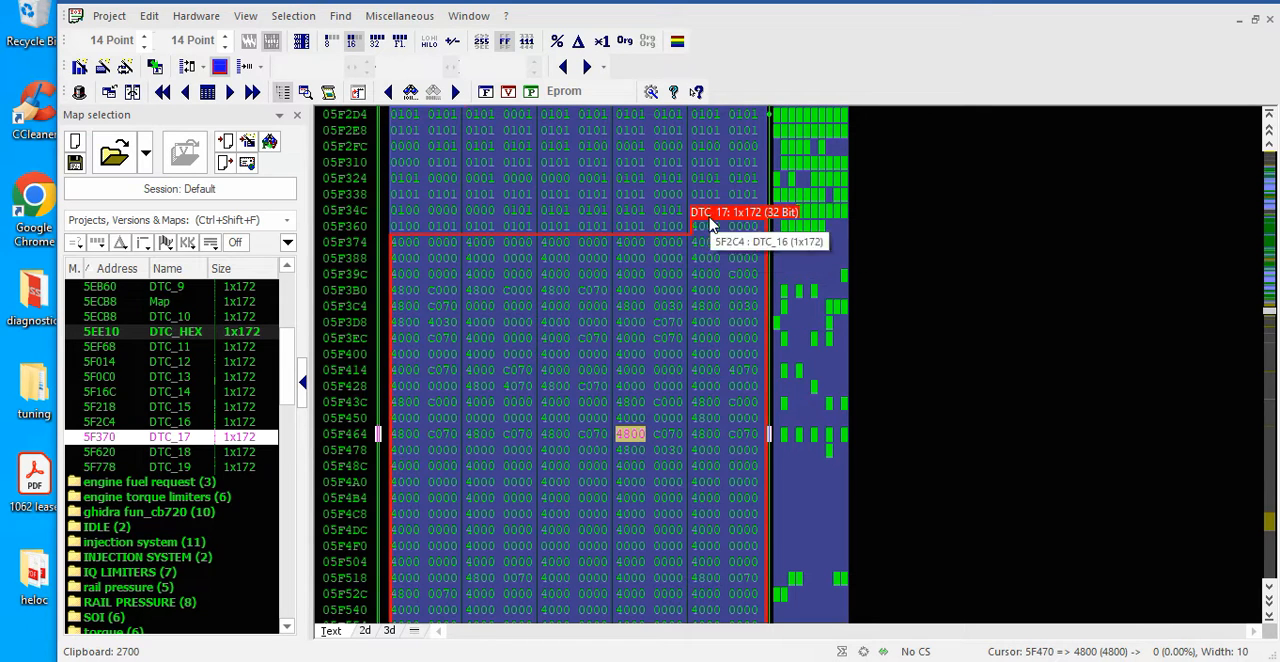
Open the DTC_16 and DTC_17 maps to view their values down to row 171, and close both map windows
double_click(702, 234)
double_click(165, 437)
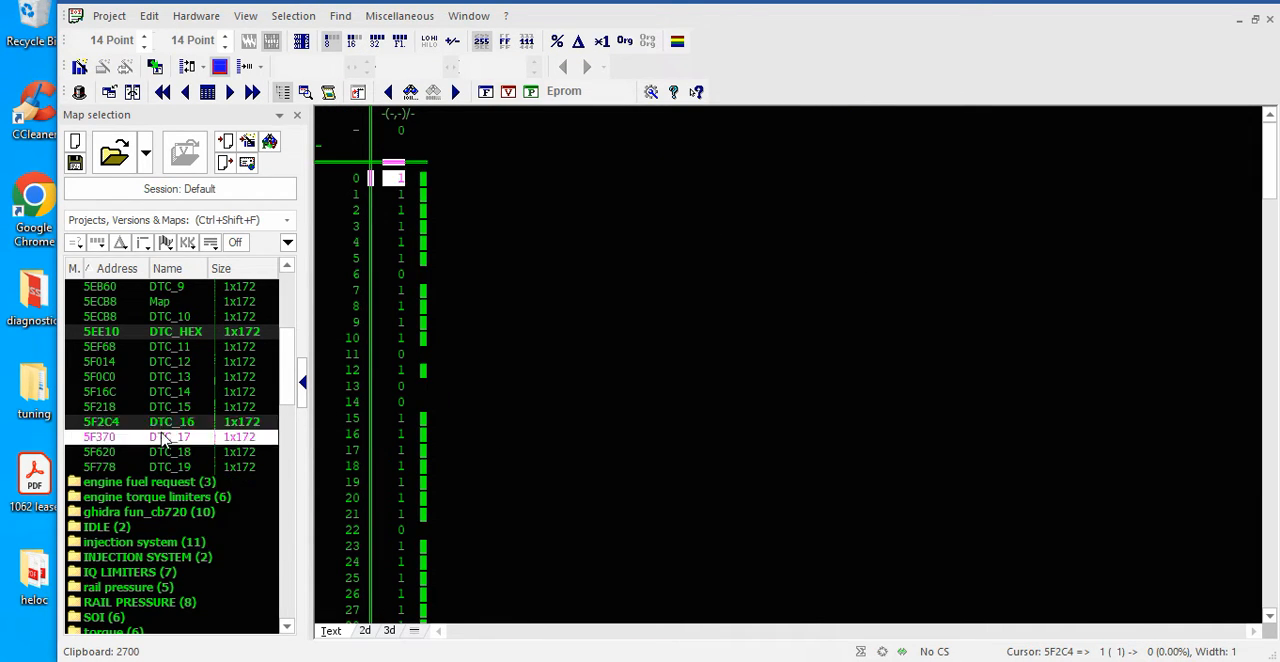
scroll(474, 290, "down", 2)
scroll(474, 338, "down", 20)
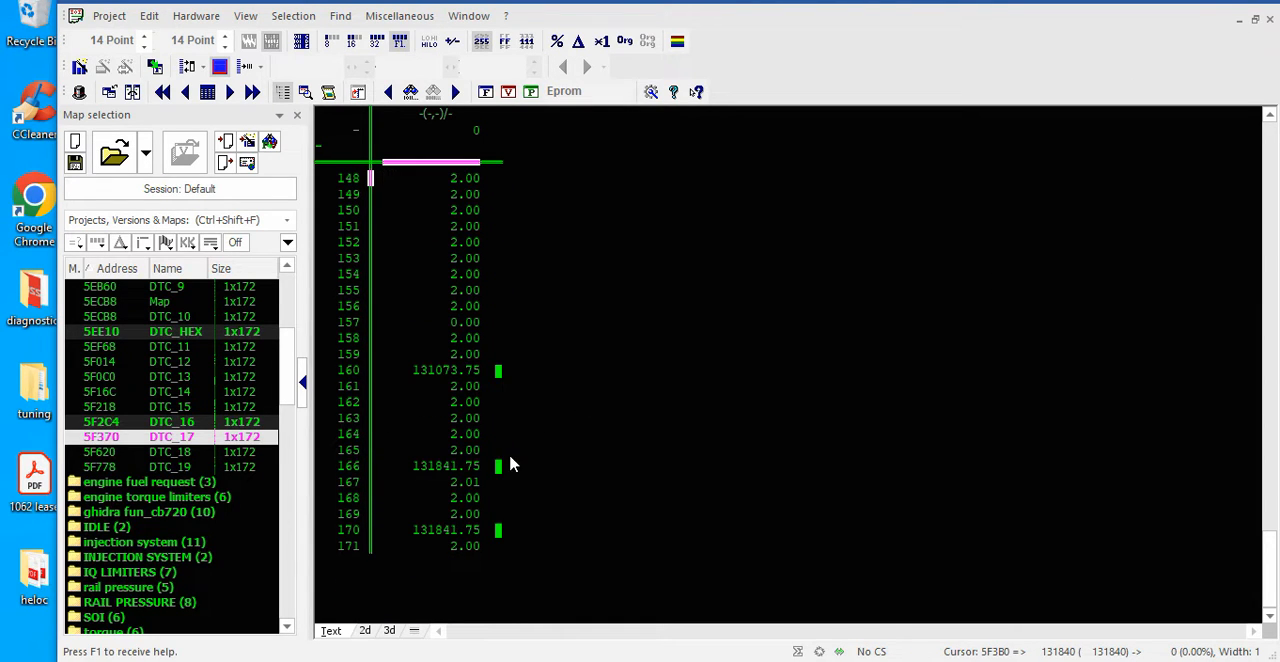
left_click(1270, 21)
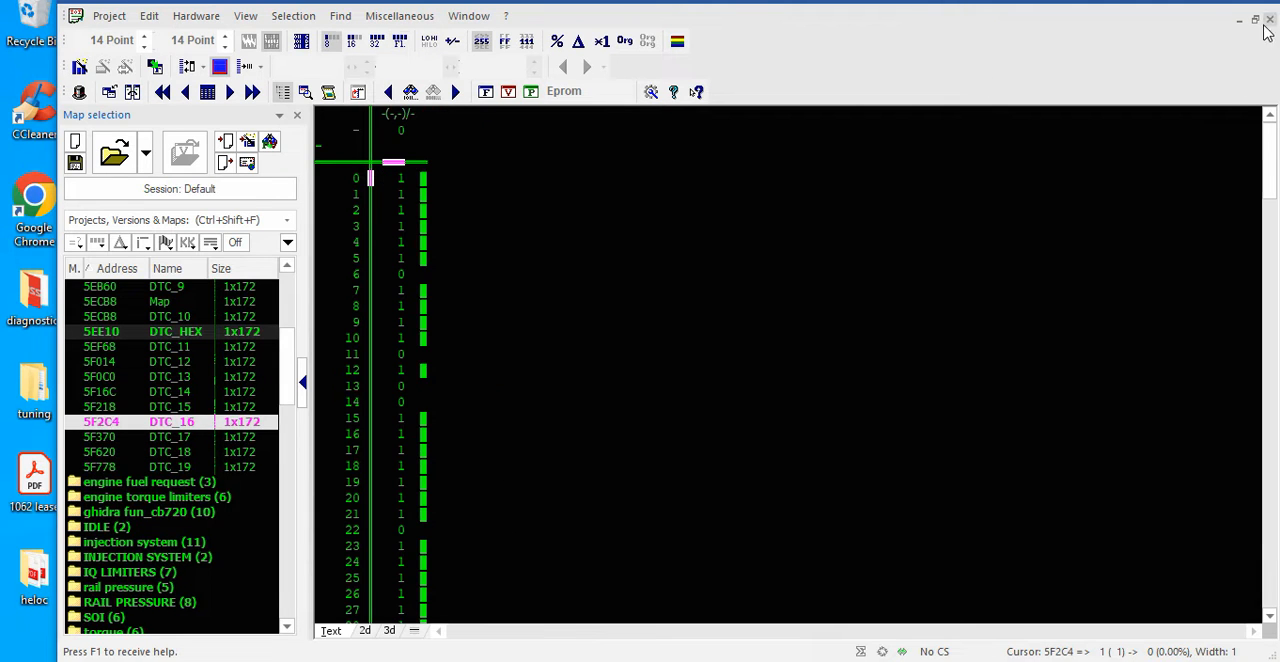
left_click(1270, 19)
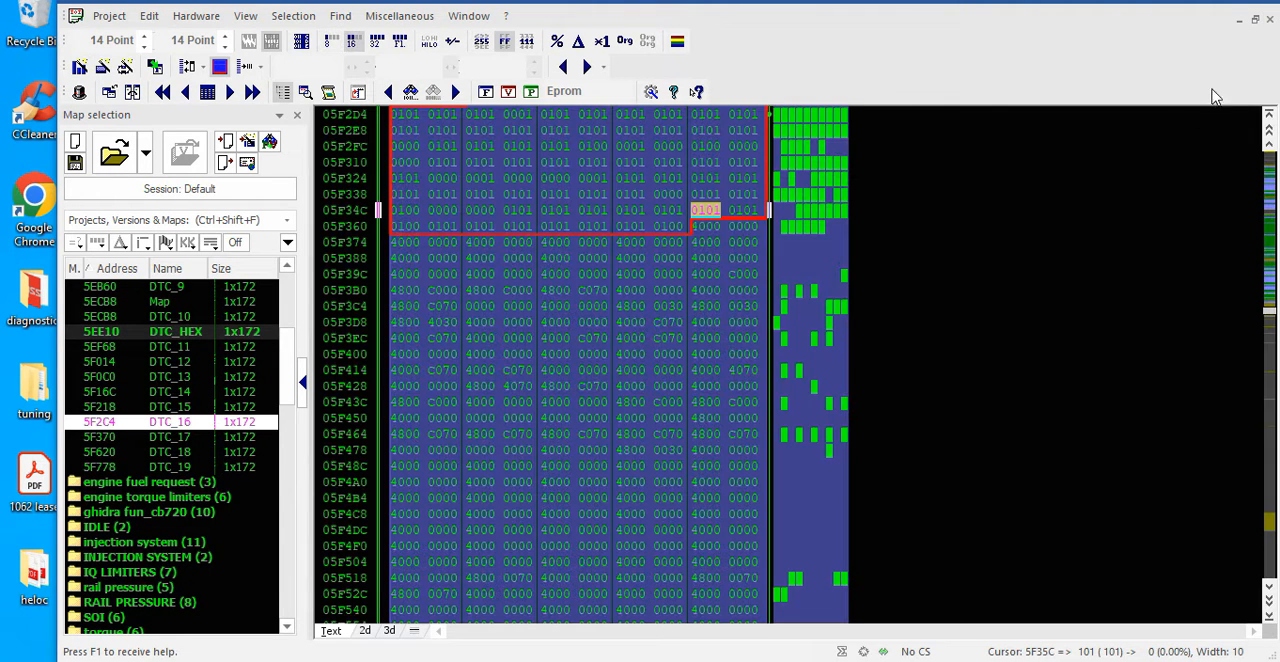
Review the DTC_17 and DTC_15 boundaries in the hexdump and go back up to the DTC_HEX table at 5EE10
scroll(763, 398, "up", 3)
left_click(600, 276)
left_click(593, 437)
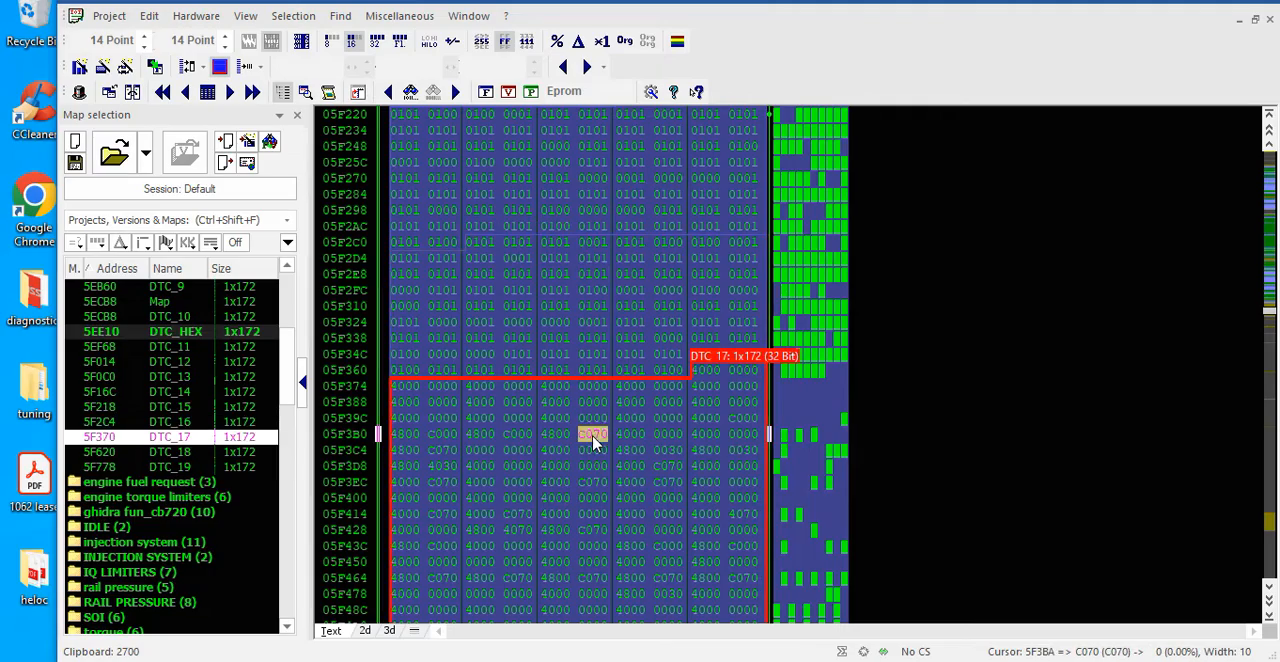
scroll(594, 423, "up", 13)
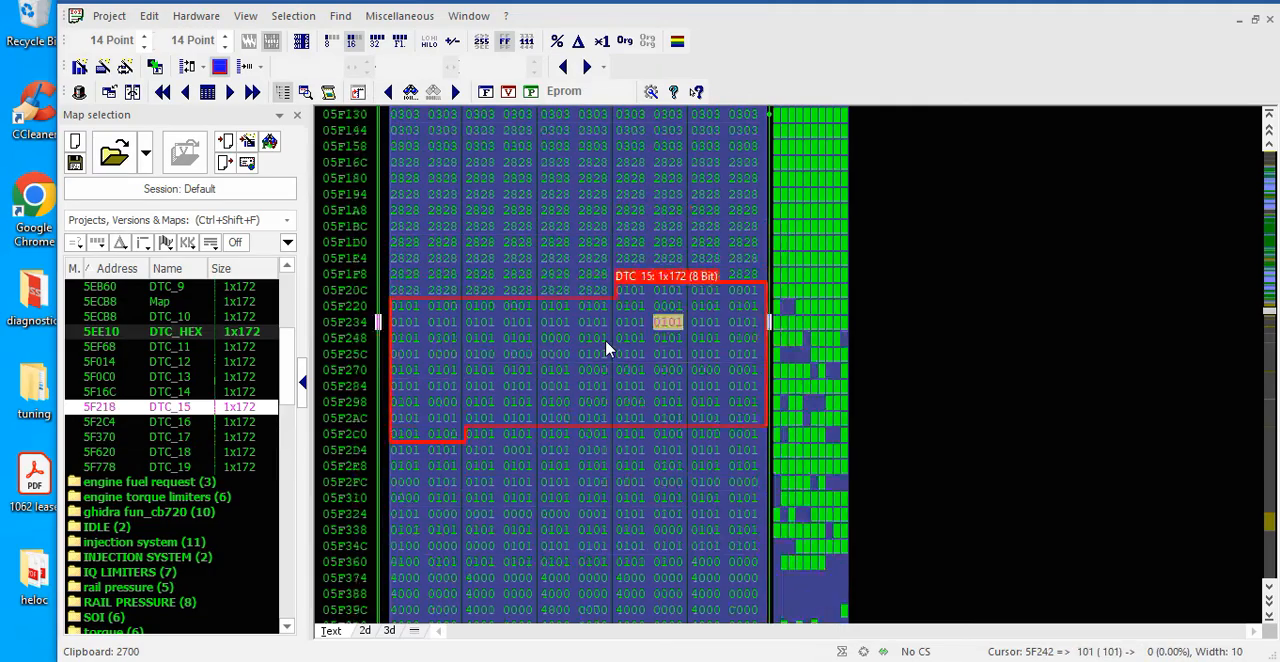
scroll(605, 348, "up", 8)
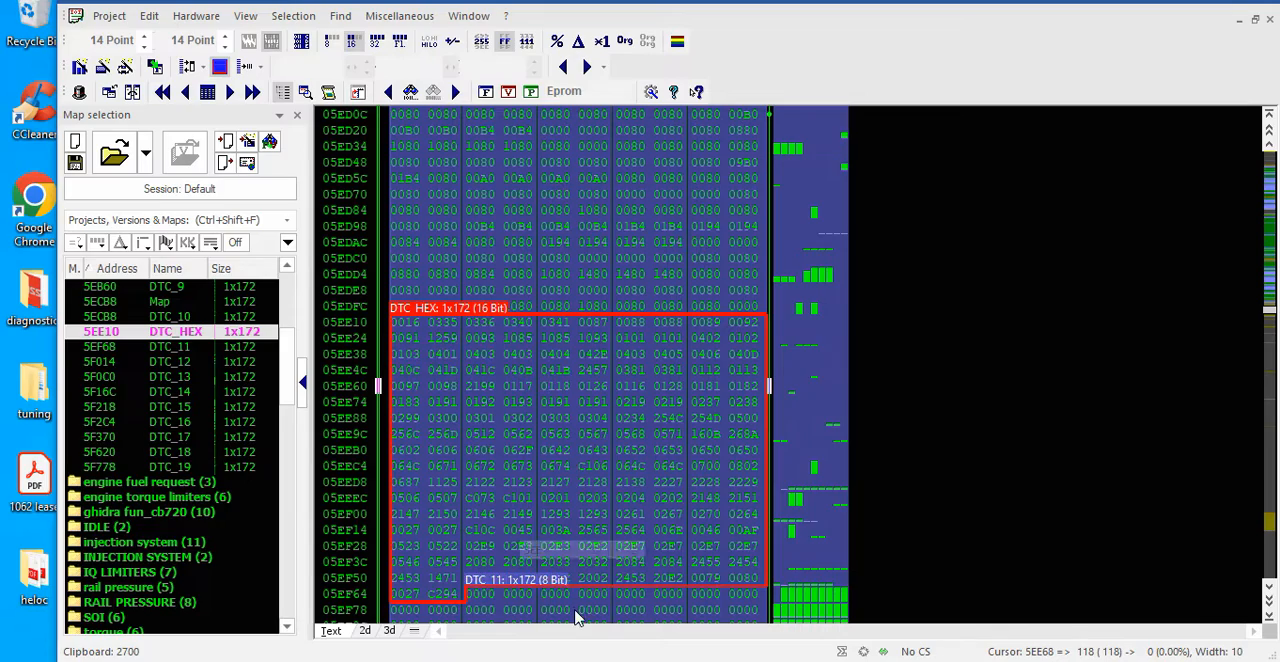
Copy the DTC_HEX start address 5EE10, switch to Ghidra and go to that address in the listing
left_click(398, 325)
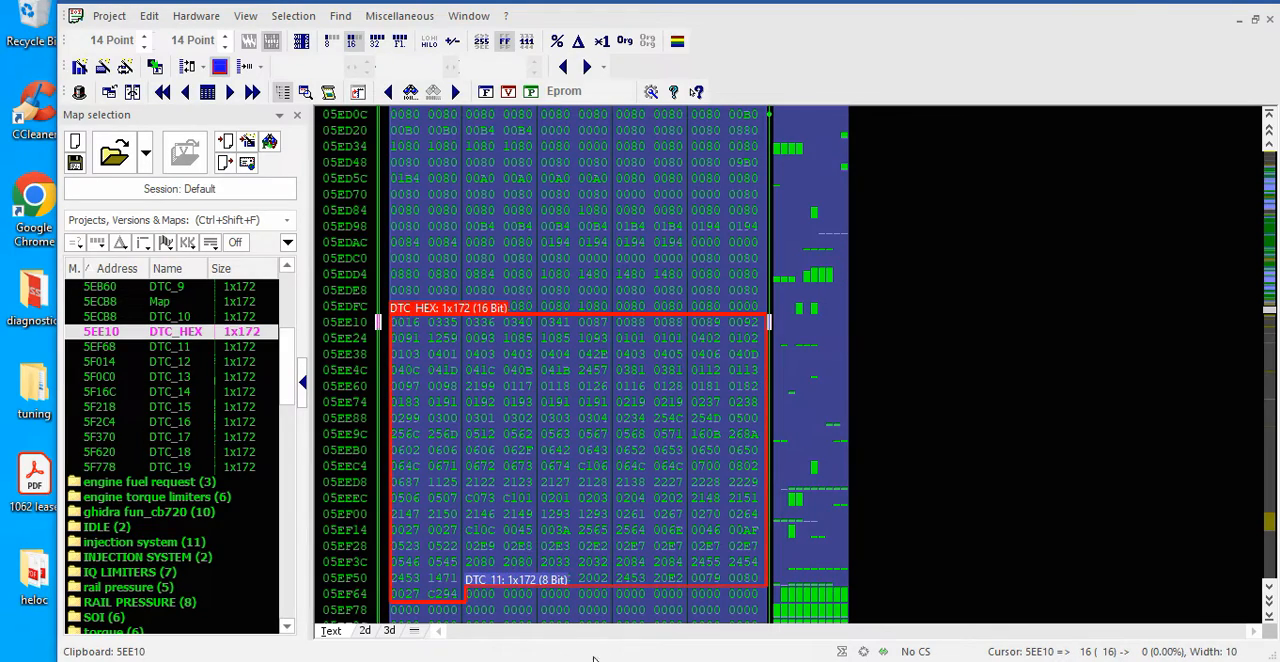
mouse_move(594, 660)
left_click(684, 571)
left_click(592, 346)
key("g")
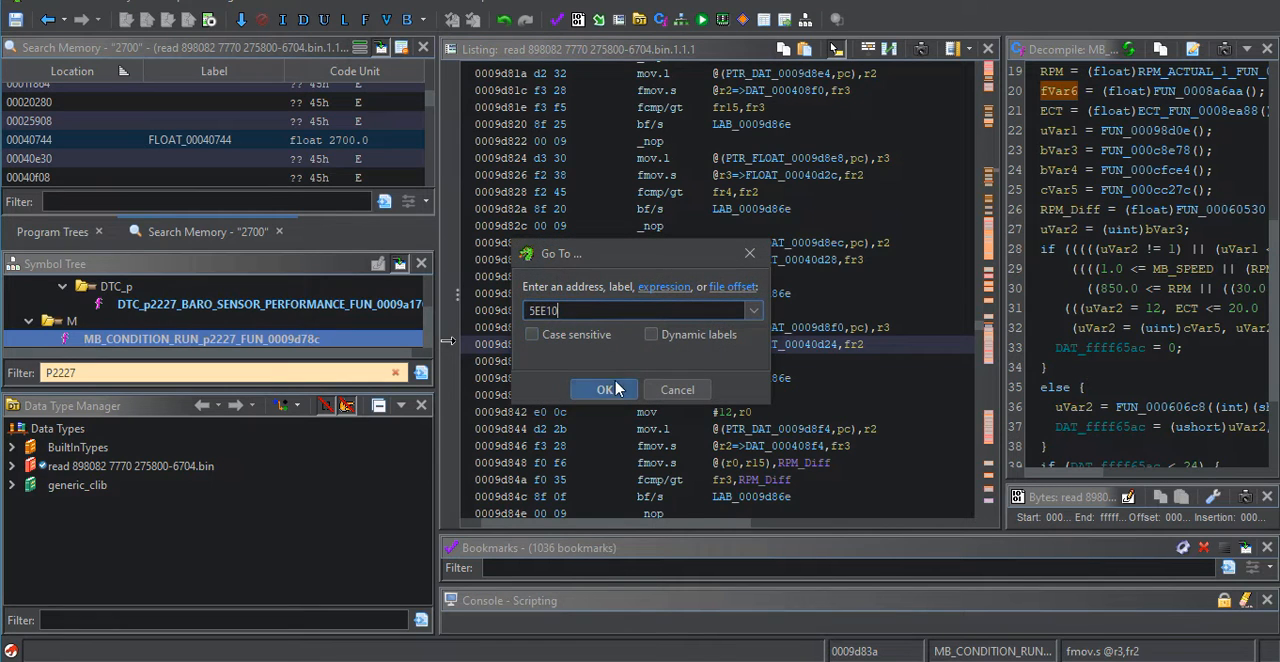
left_click(615, 393)
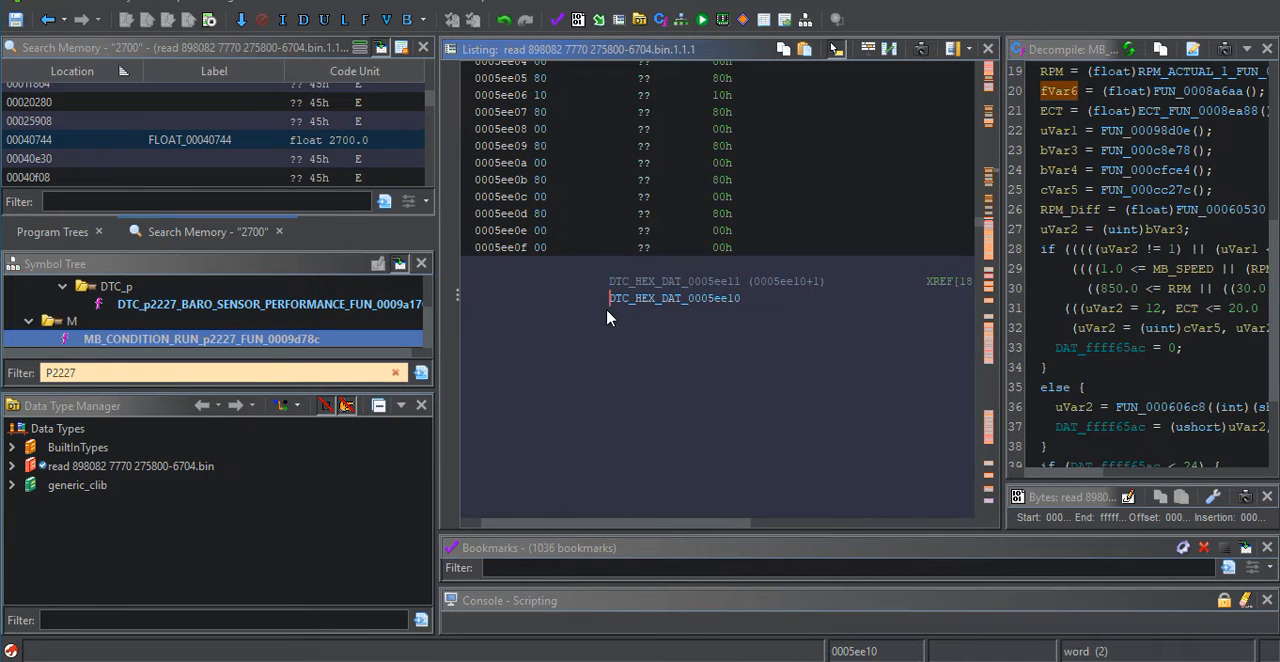
Review the cross-references to DTC_HEX_DAT_0005ee10 and its word entries down to the DTC_11 label
scroll(606, 309, "down", 3)
scroll(634, 264, "right", 6)
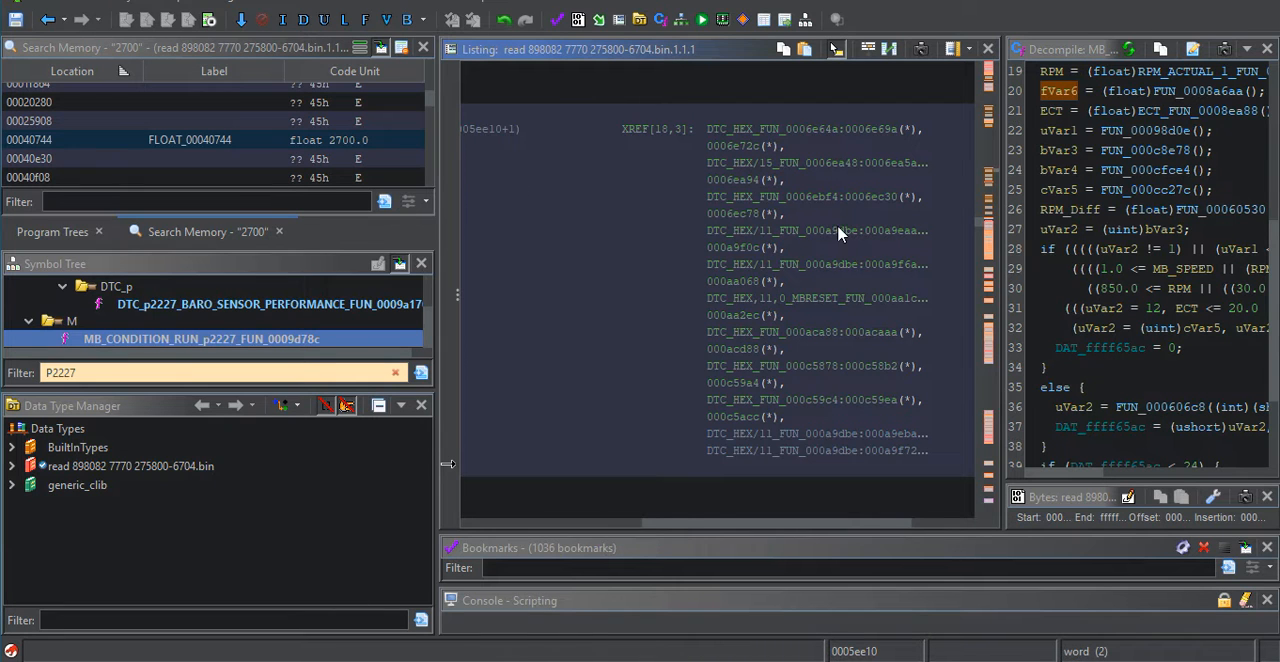
scroll(838, 232, "left", 6)
scroll(780, 320, "down", 20)
scroll(716, 398, "up", 15)
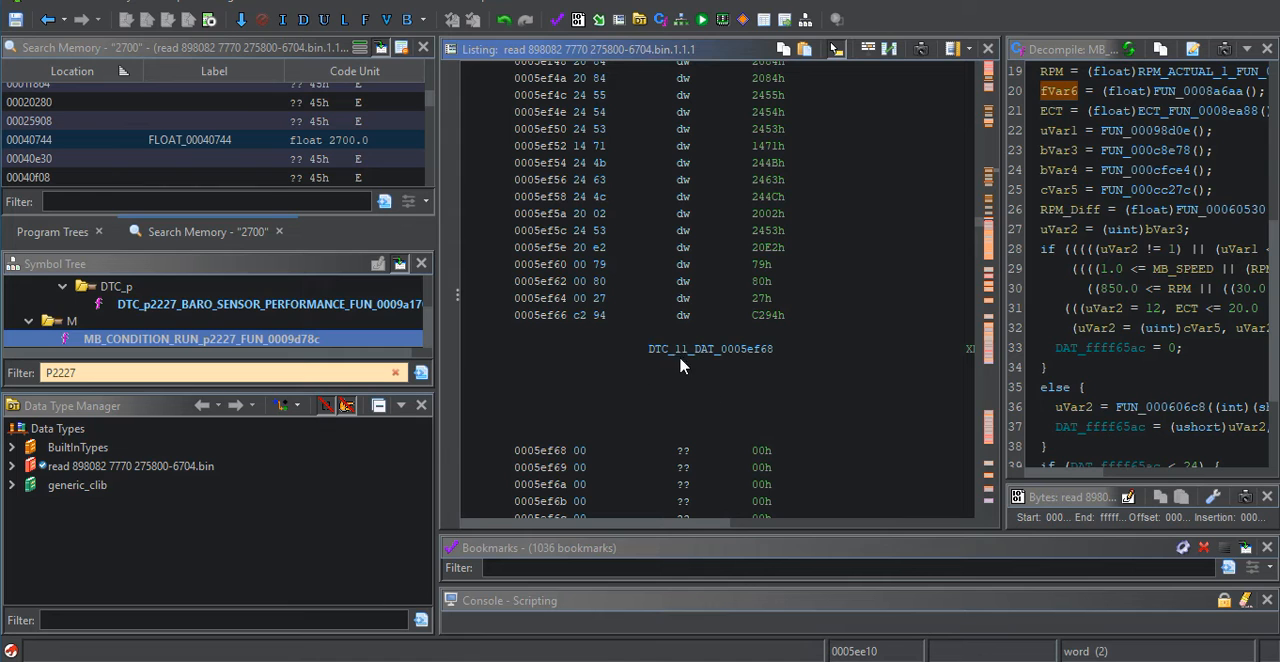
Trace the DTC_11 table from 0005ef68 to its last byte before DTC_12 and copy the end address 05f013
left_click(703, 361)
scroll(631, 354, "down", 20)
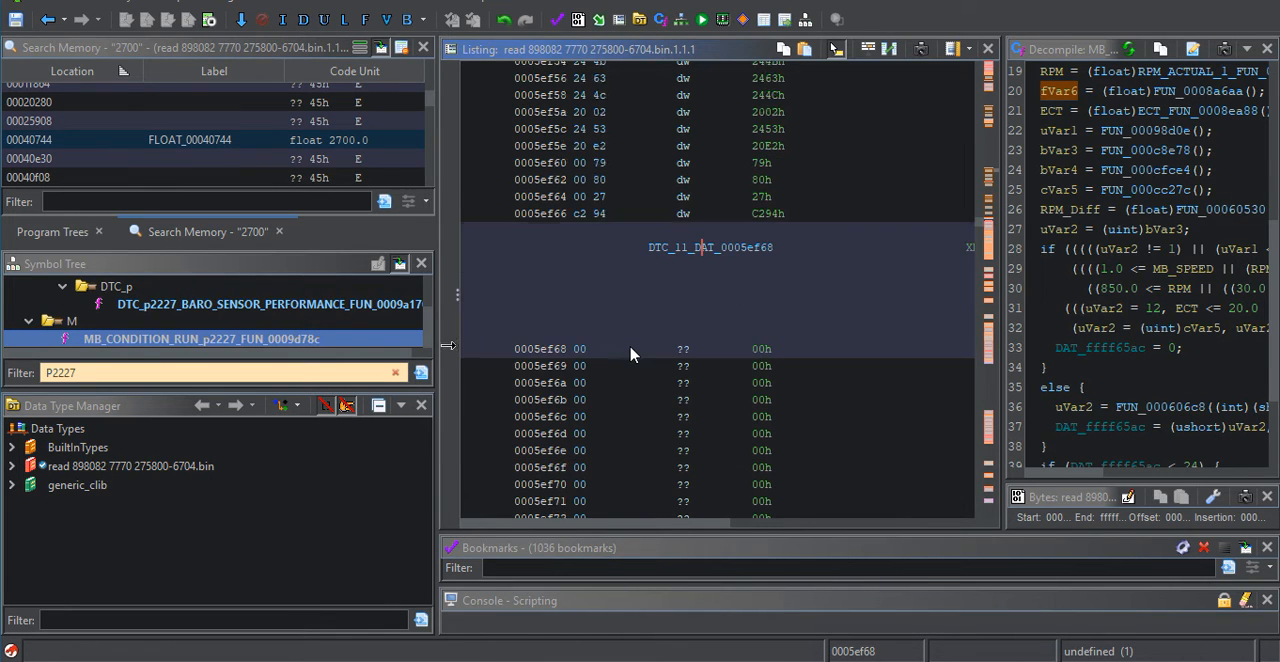
scroll(668, 332, "down", 20)
scroll(668, 332, "up", 6)
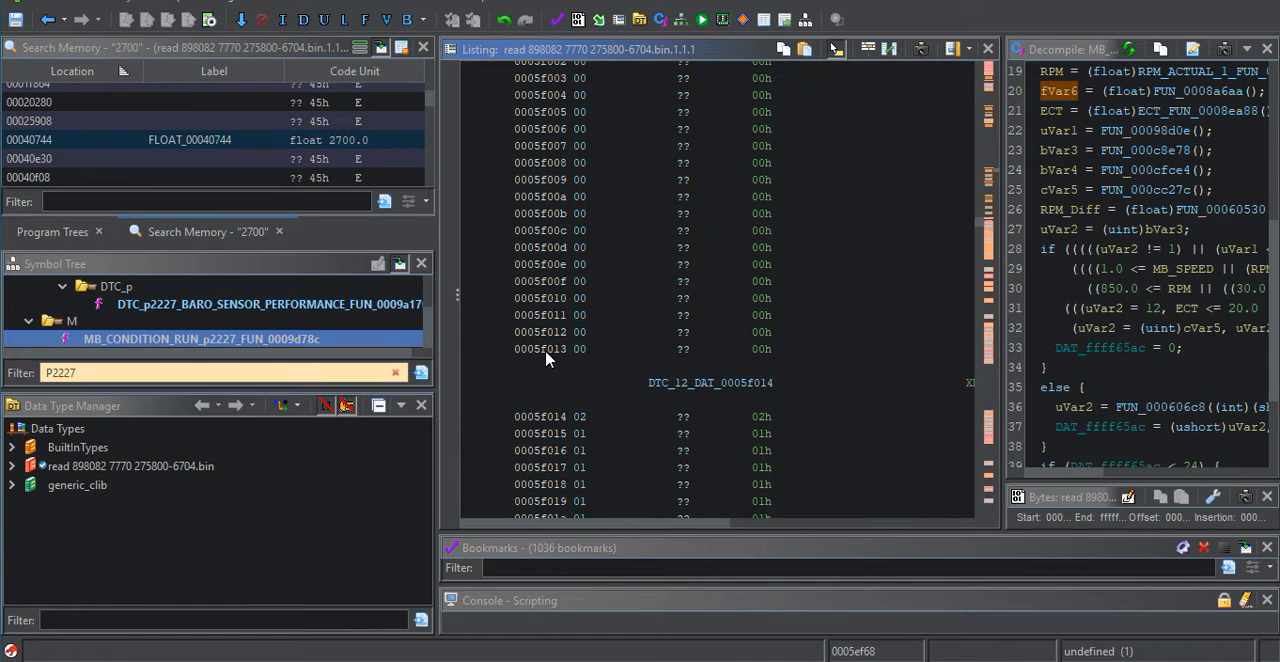
left_click(547, 356)
left_click(720, 389)
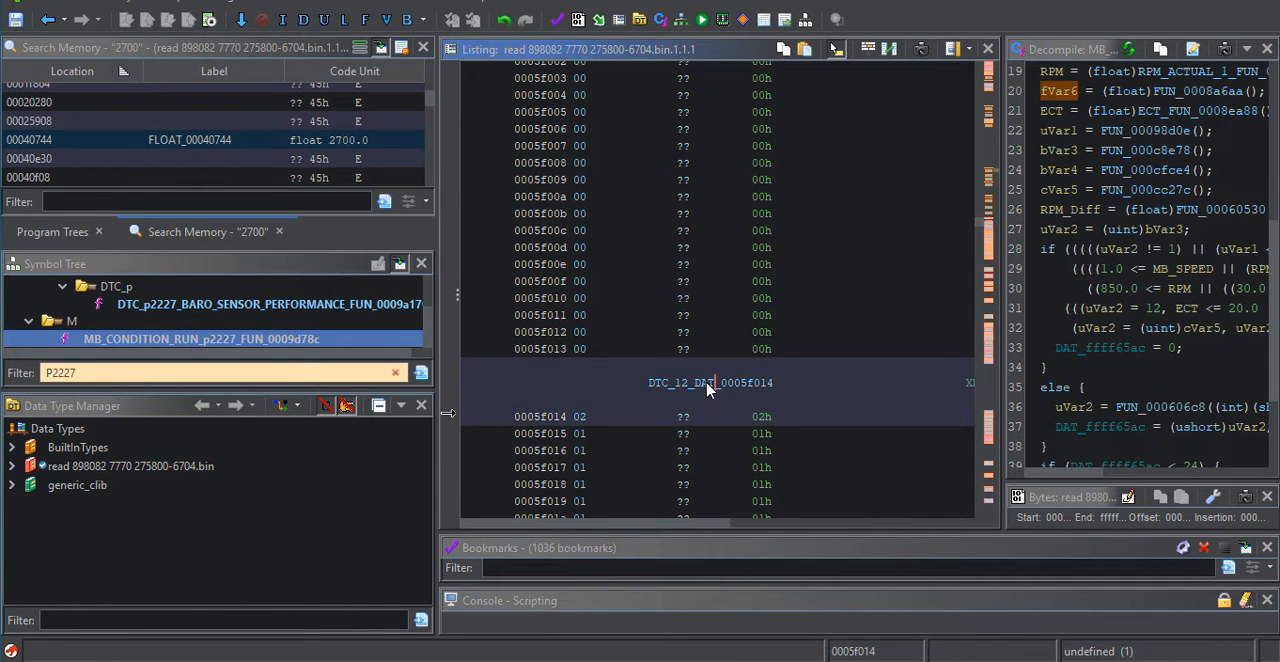
left_click(581, 355)
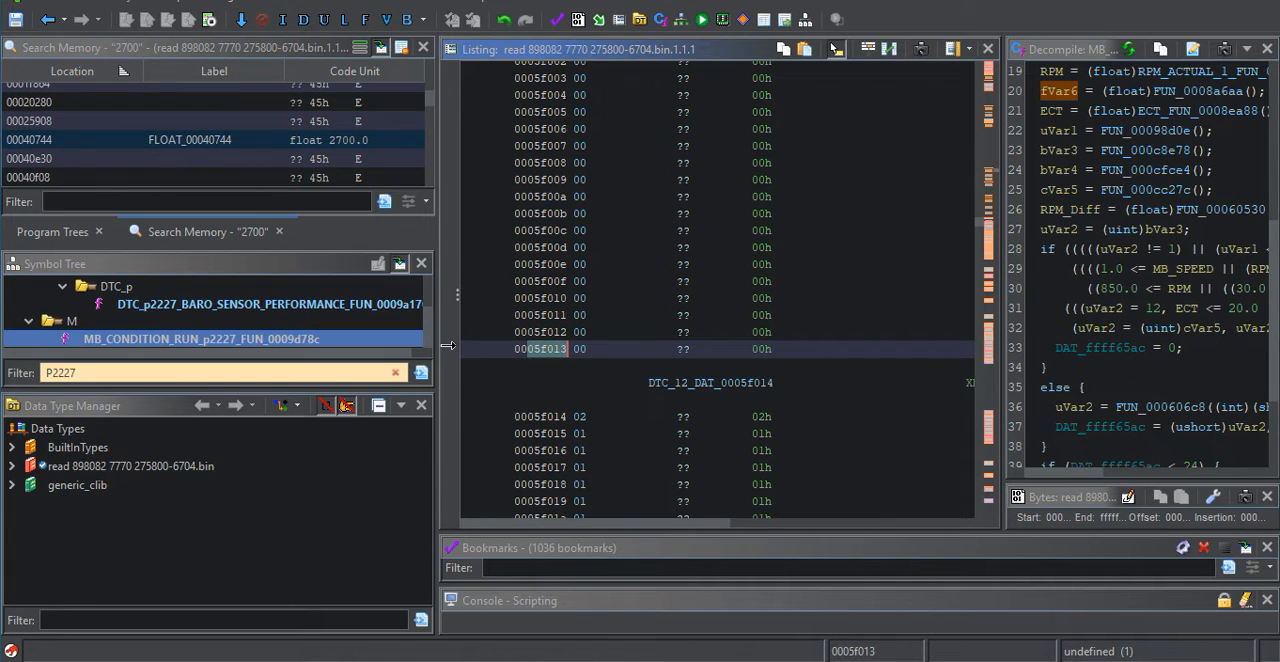
Switch to WinOLS, select the start of the DTC_11 map and go to address 05f013 in the hexdump
key("alt+Tab")
scroll(556, 460, "up", 1)
scroll(570, 441, "down", 8)
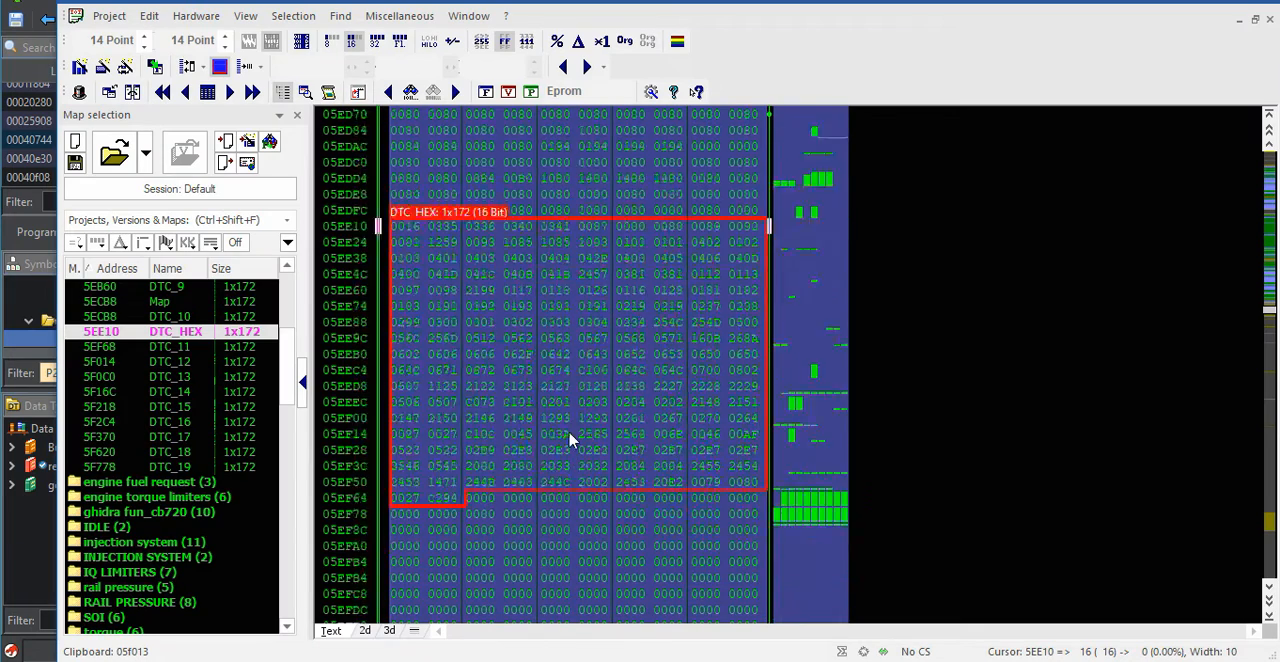
left_click(480, 242)
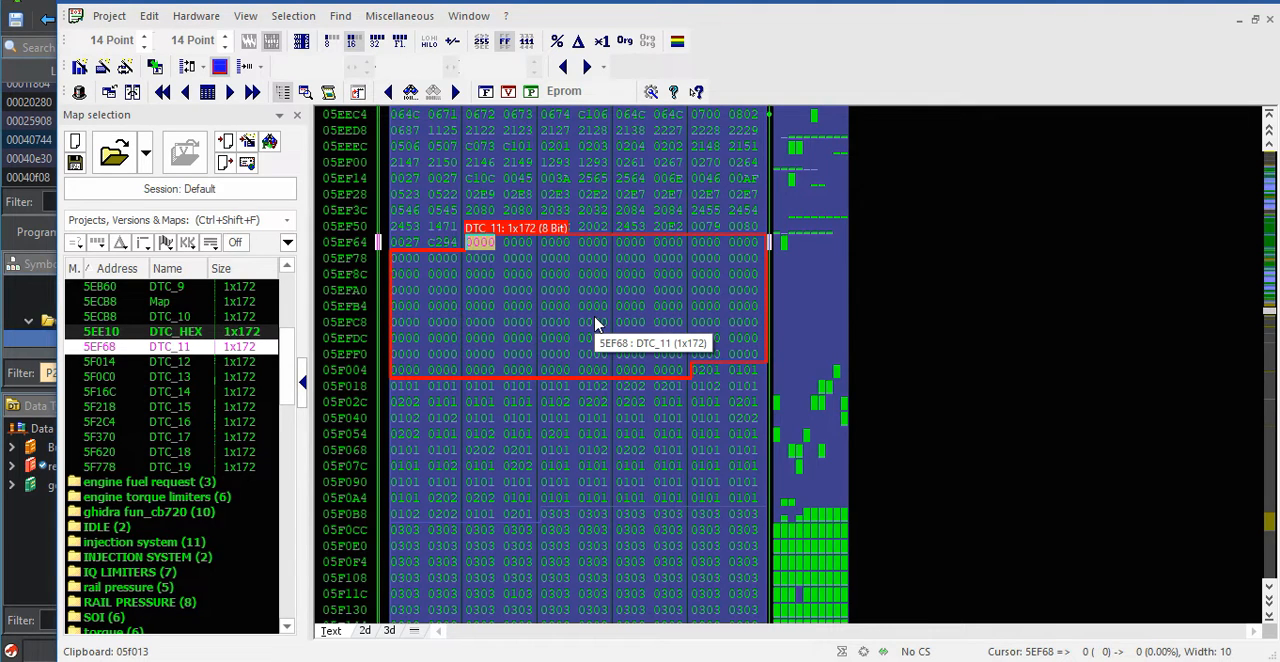
key("ctrl+g")
type("05f013")
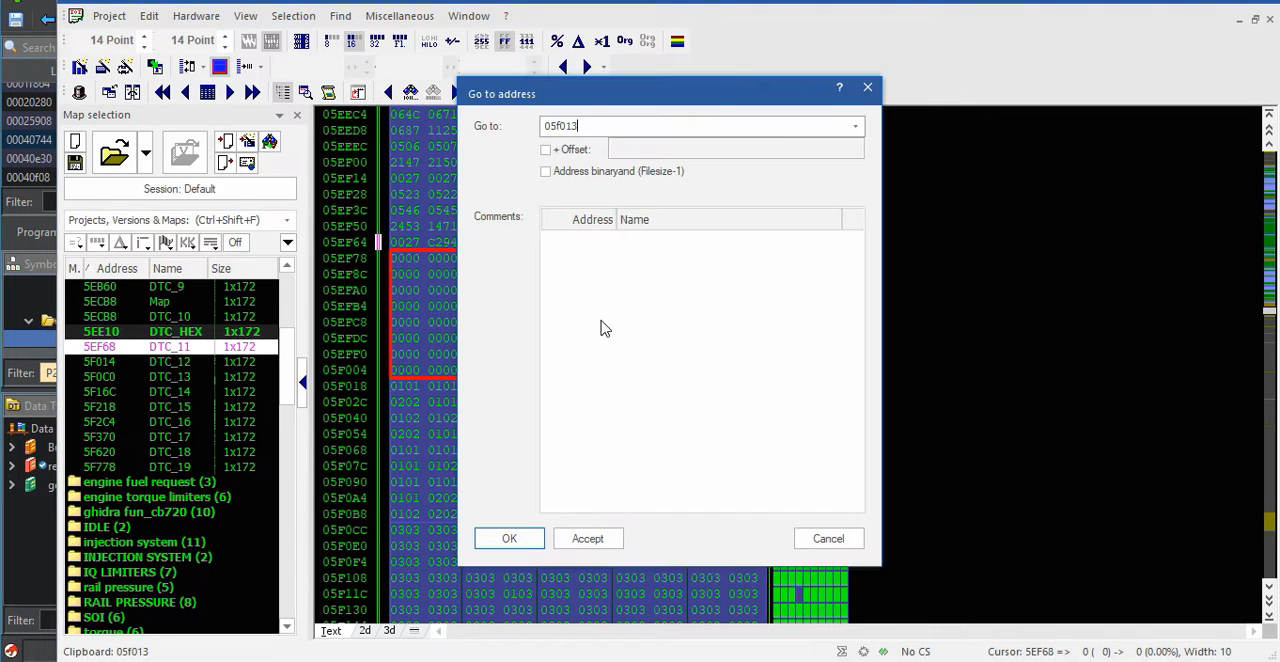
left_click(512, 539)
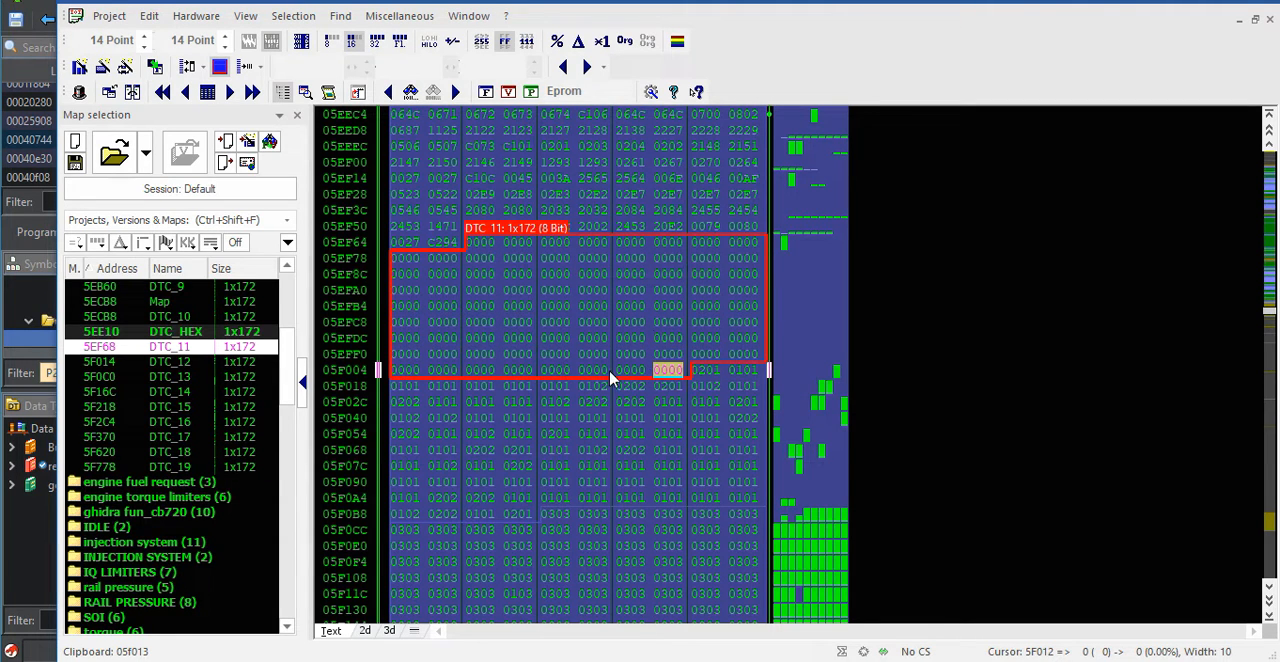
Examine the hexdump above the first DTC map at 5E2A4, up to the start of the repeating 4459 8000 block
scroll(670, 342, "down", 1)
scroll(590, 440, "up", 20)
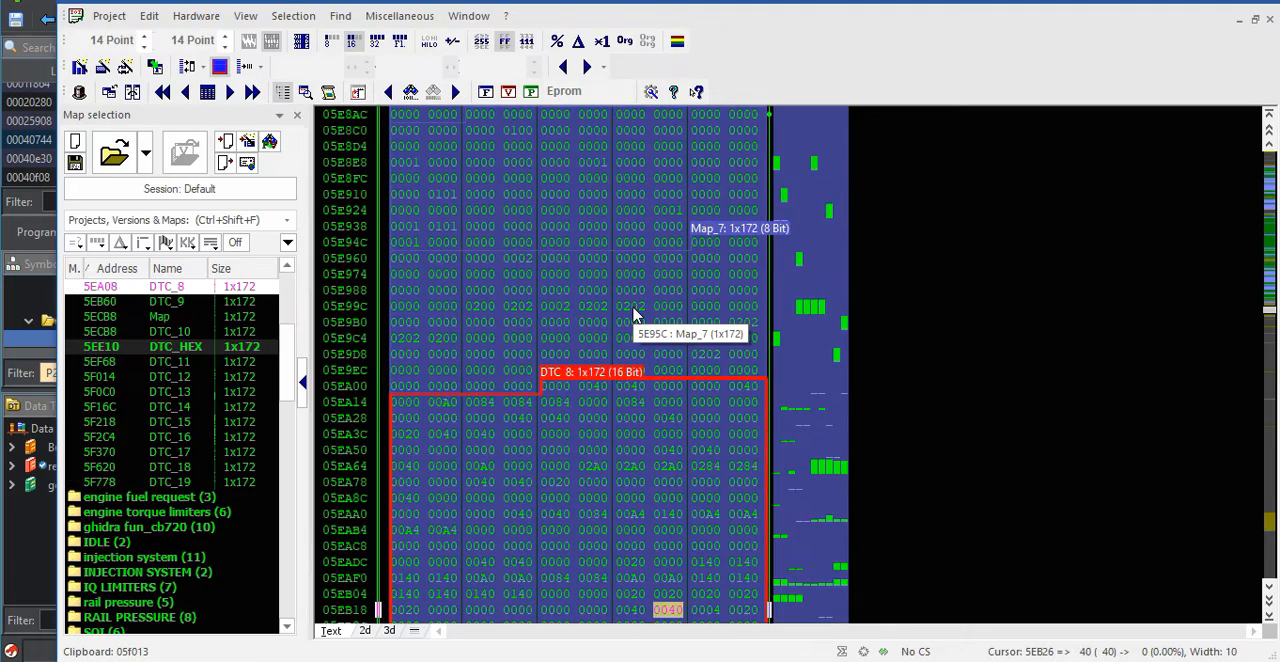
scroll(633, 316, "up", 20)
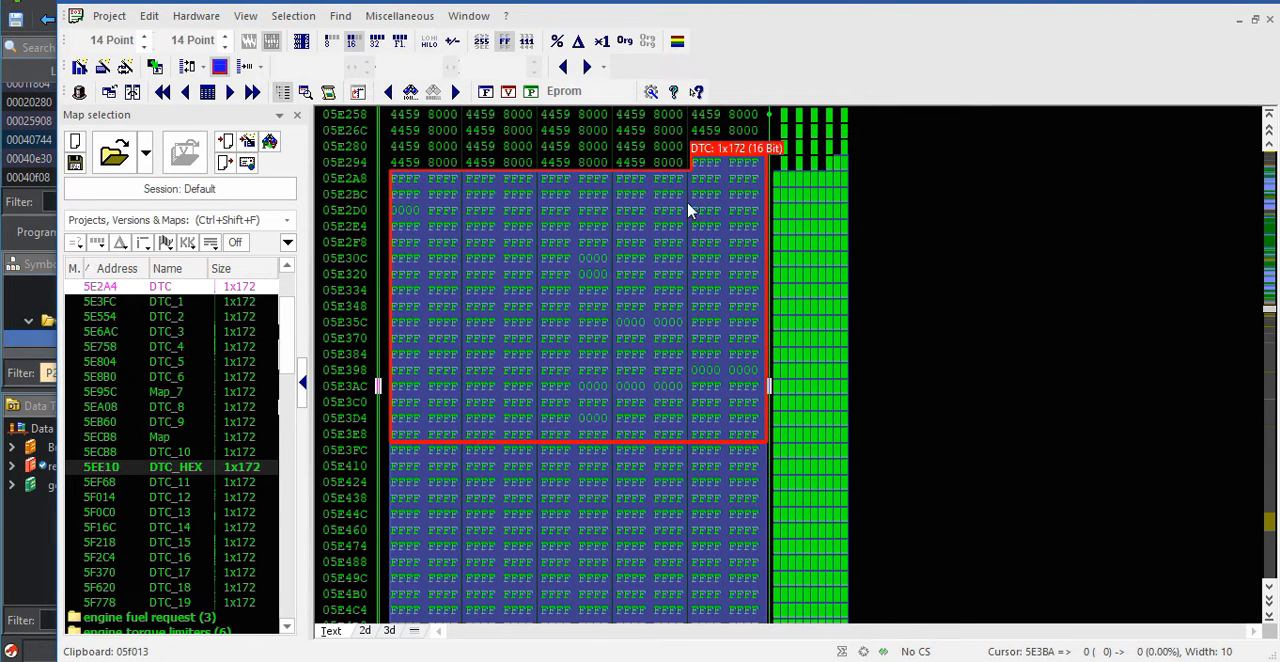
scroll(690, 336, "up", 9)
scroll(690, 338, "up", 8)
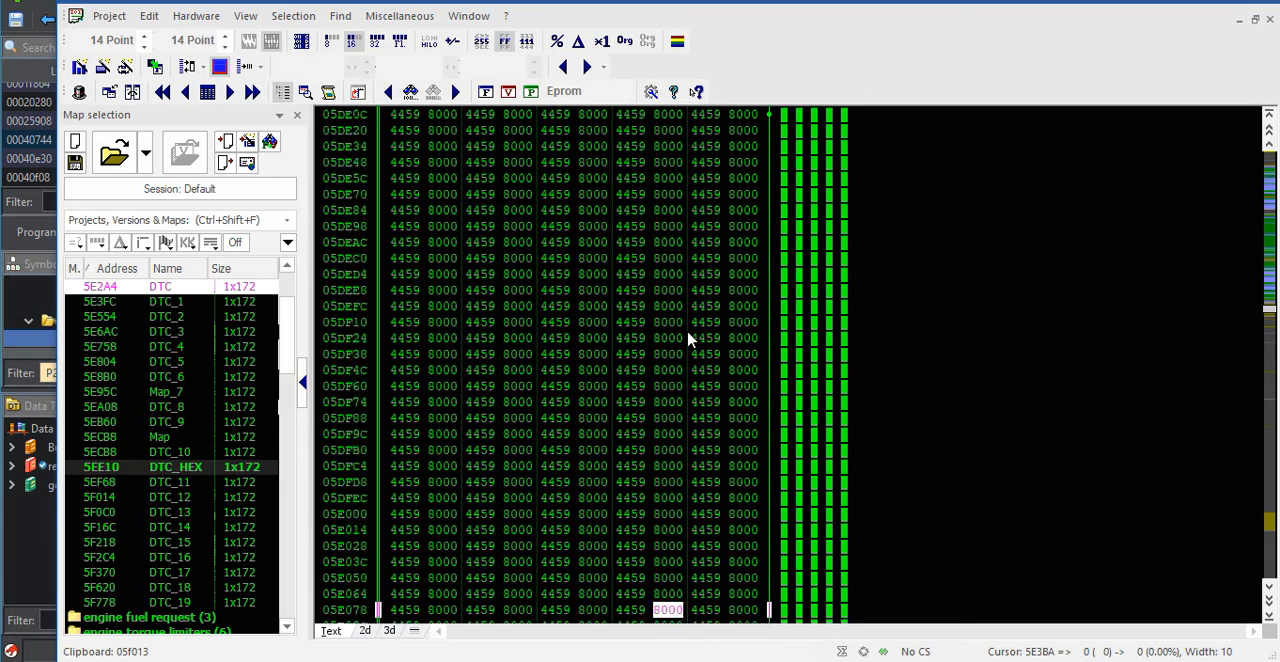
scroll(690, 338, "up", 20)
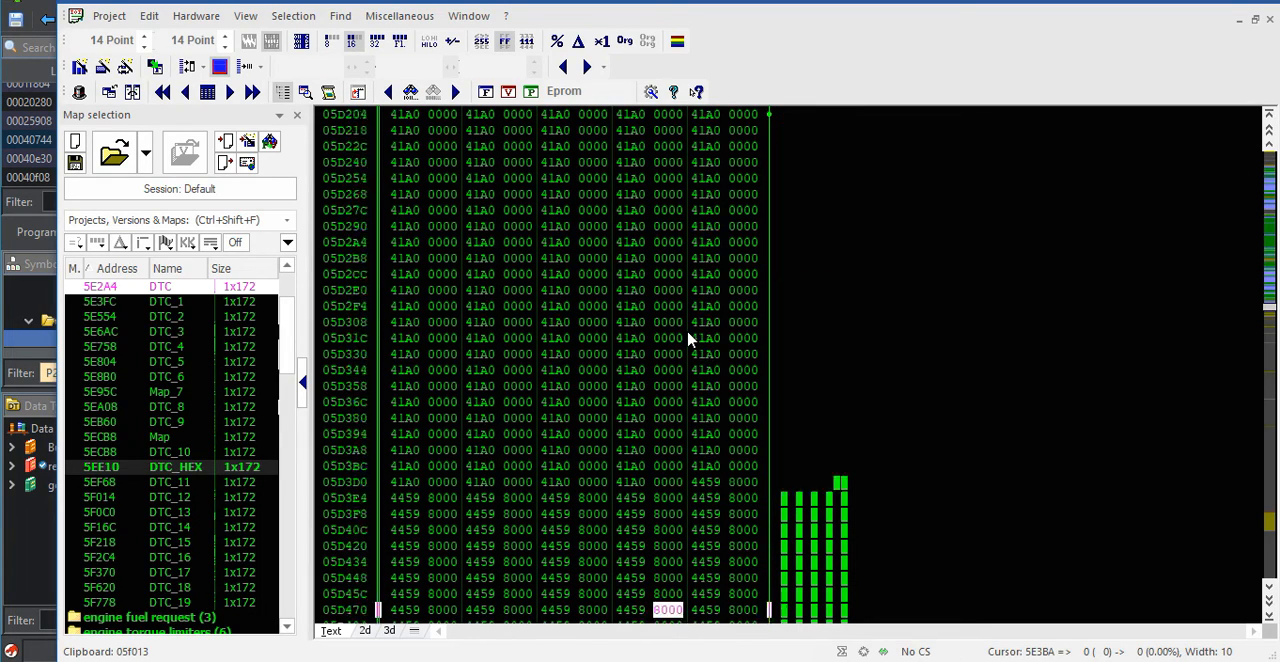
scroll(690, 338, "up", 9)
scroll(690, 338, "down", 9)
scroll(688, 338, "down", 20)
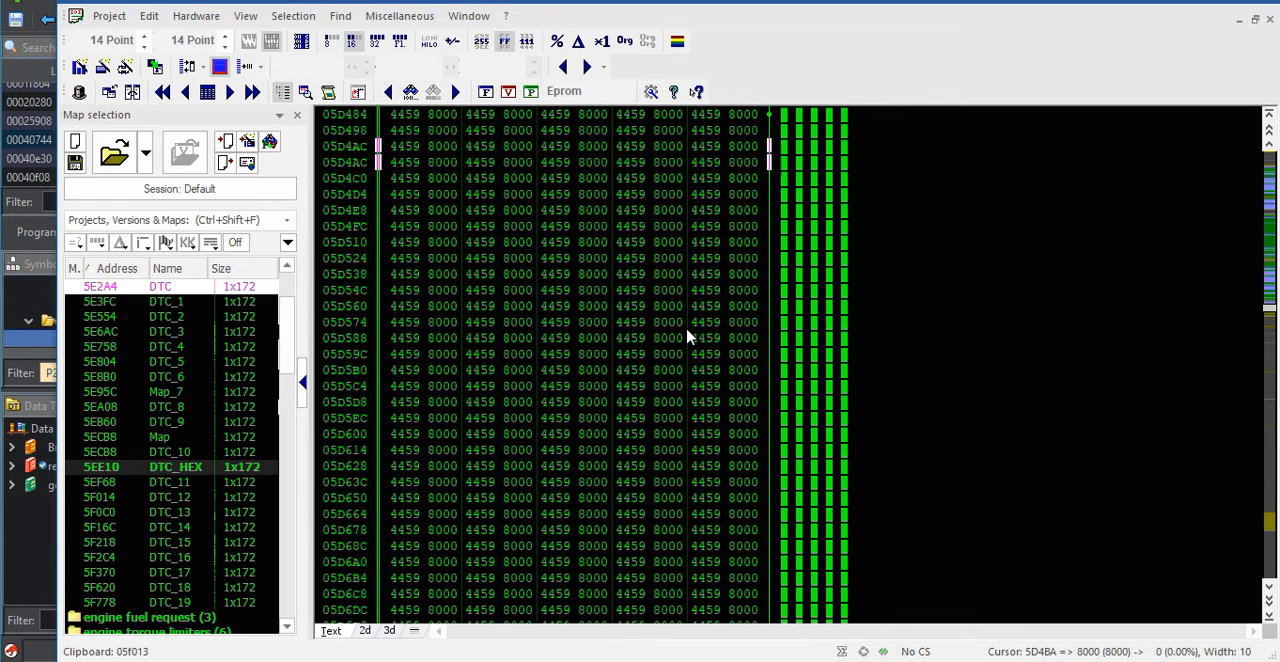
scroll(644, 322, "up", 2)
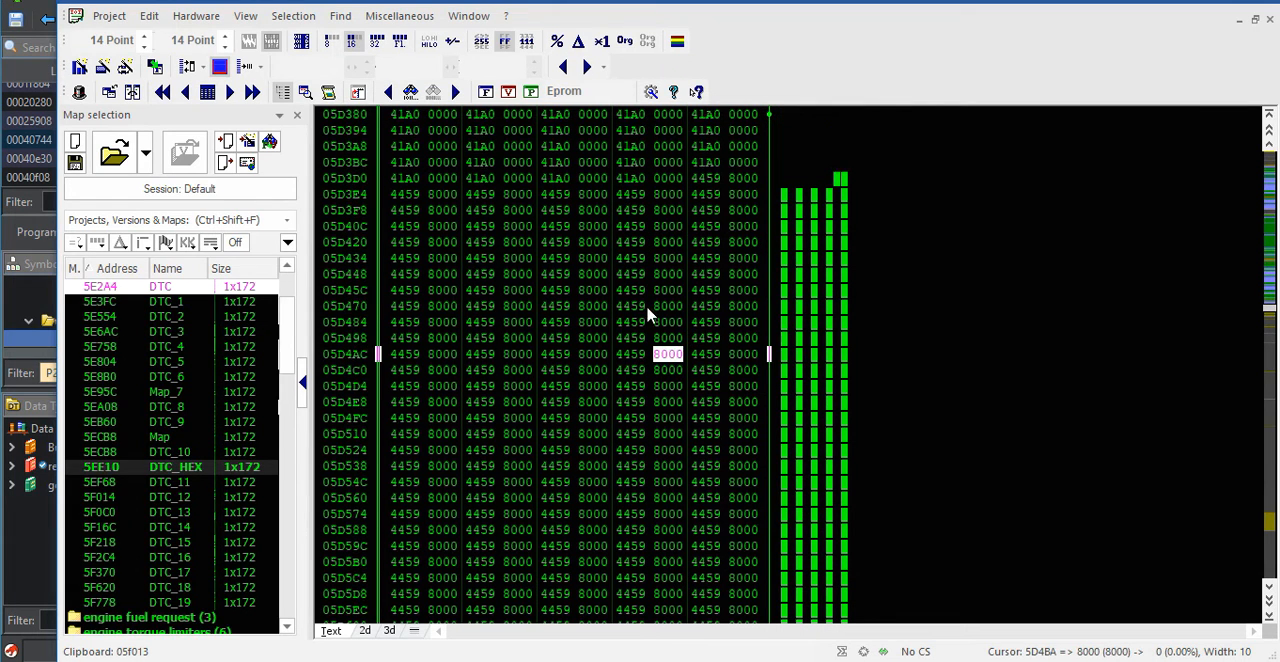
Select the repeating 4459 8000 block from 5D3E0 to just before the DTC map at 5E2A4 to measure its length
left_click(705, 179)
left_click_drag(705, 182, 690, 293)
scroll(655, 412, "down", 20)
scroll(640, 418, "down", 20)
scroll(625, 368, "up", 3)
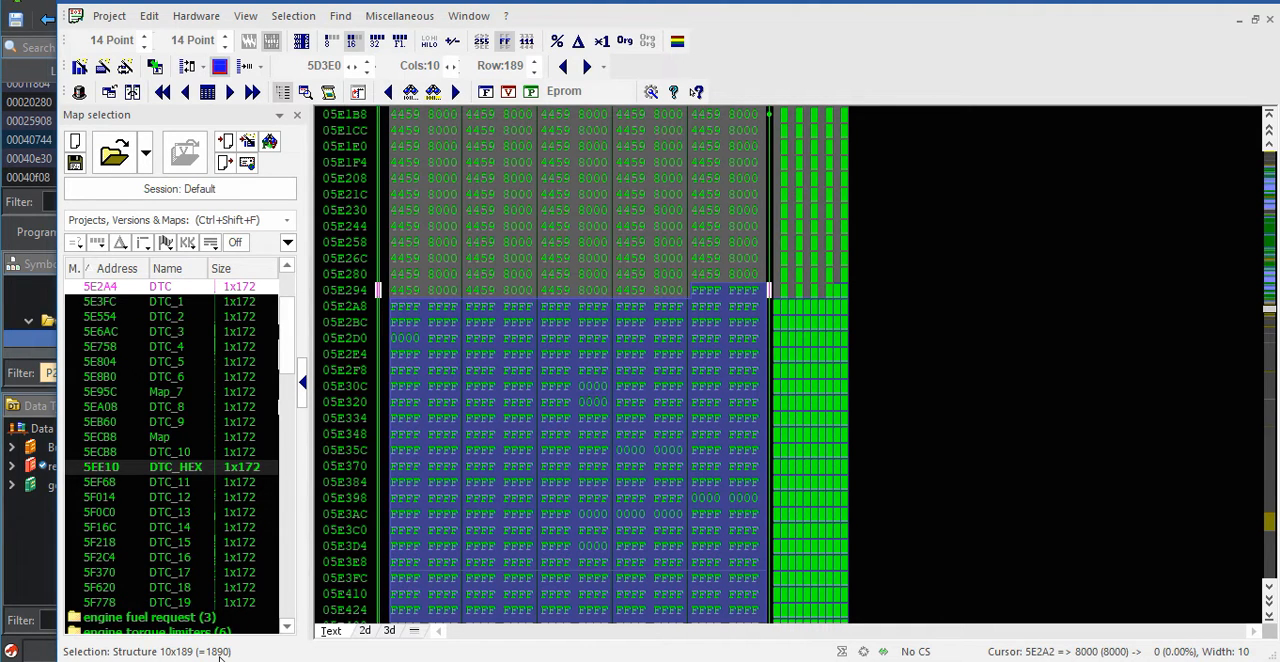
Set the hexdump display to 32-bit values and select the first cell of the DTC map at 5E2A4
left_click(375, 40)
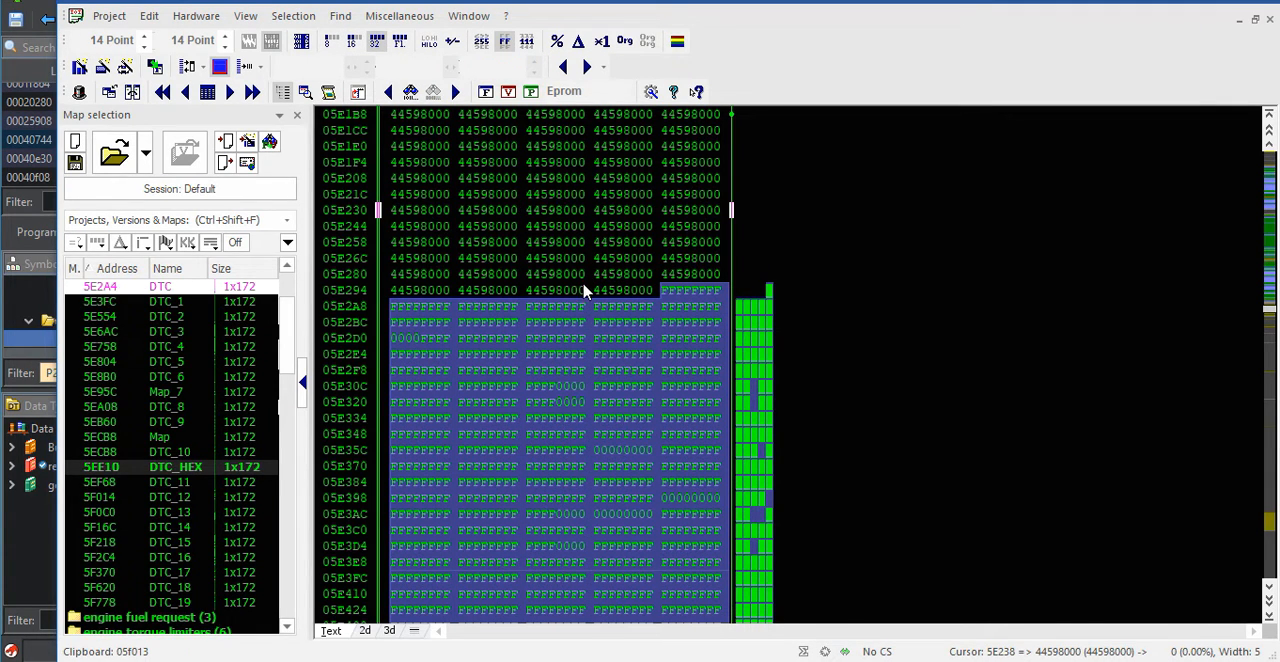
scroll(585, 290, "down", 2)
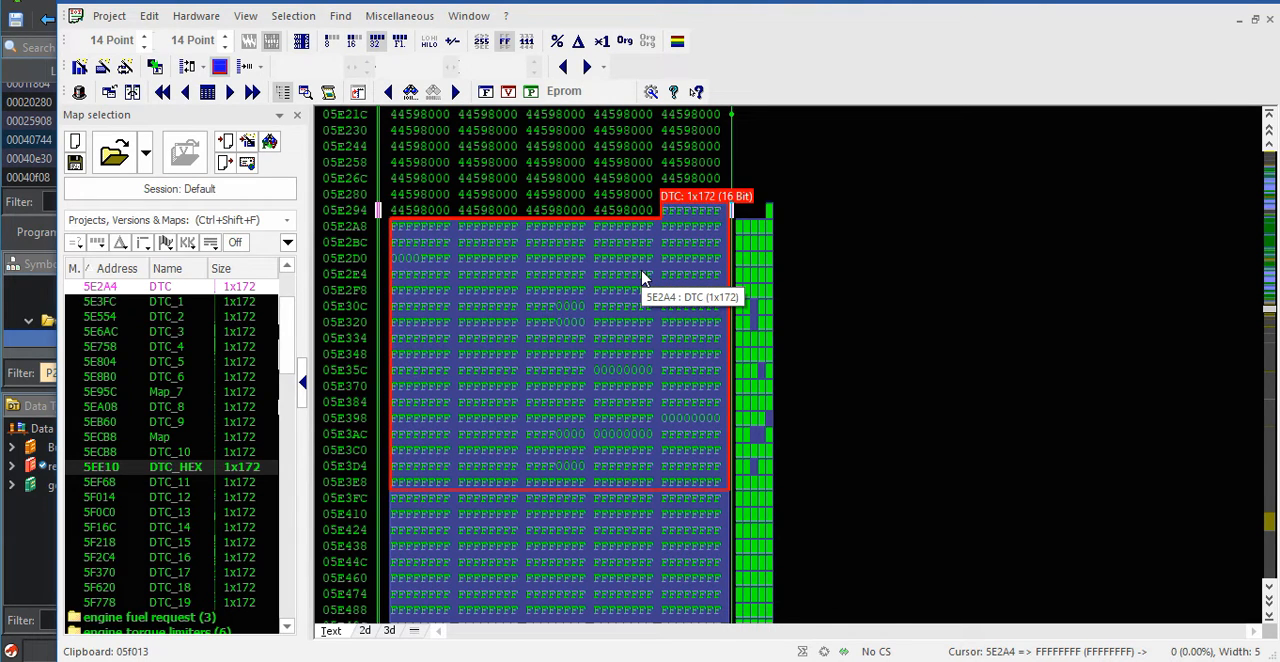
scroll(642, 278, "down", 1)
scroll(183, 427, "up", 3)
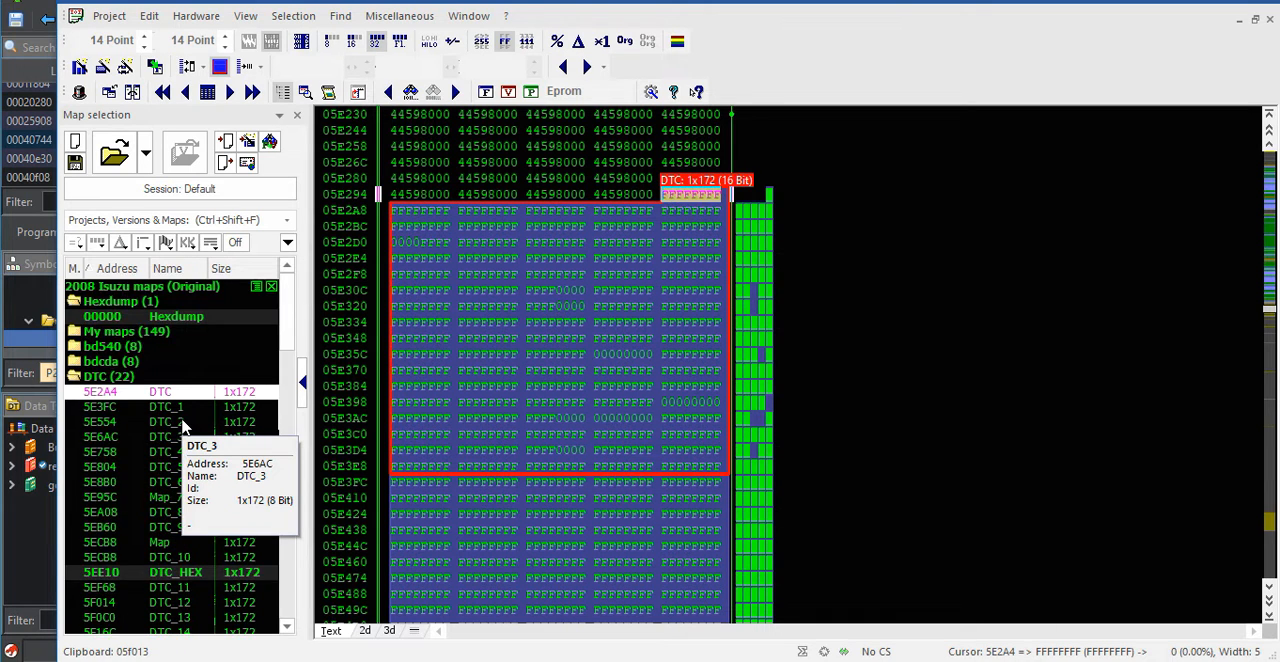
Review the list of maps in the DTC folder, from DTC to DTC_19, and switch to the Ghidra listing
scroll(182, 427, "down", 4)
scroll(183, 427, "up", 2)
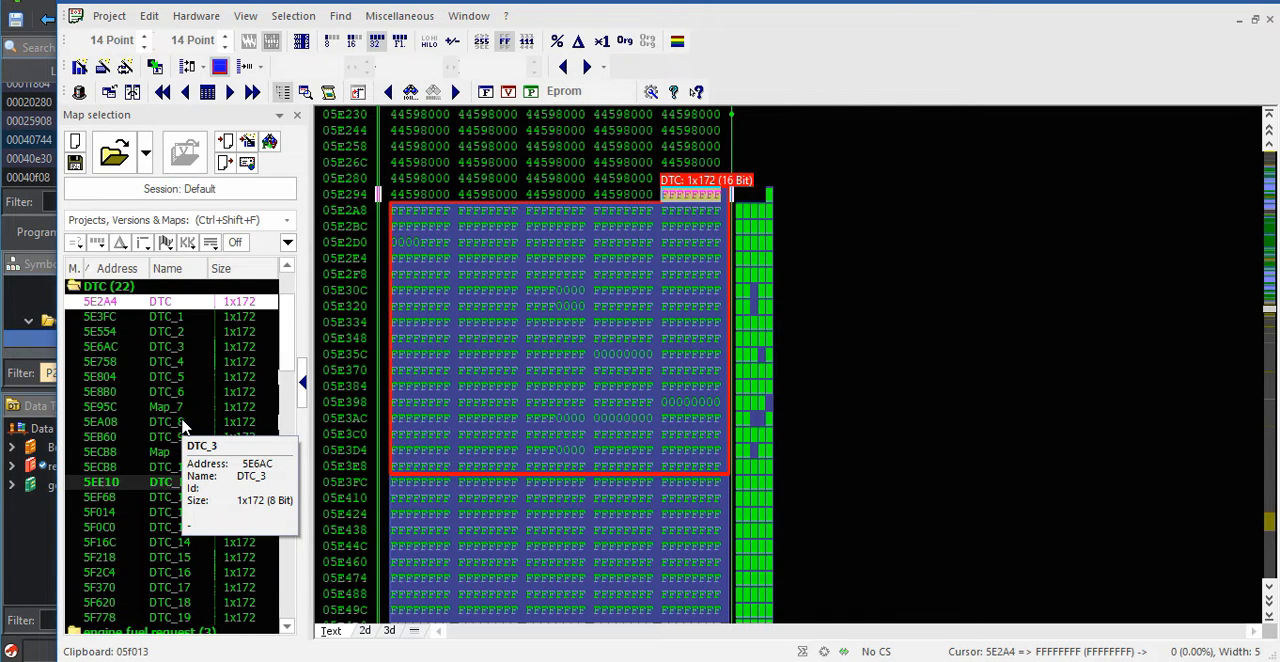
mouse_move(651, 640)
left_click(698, 620)
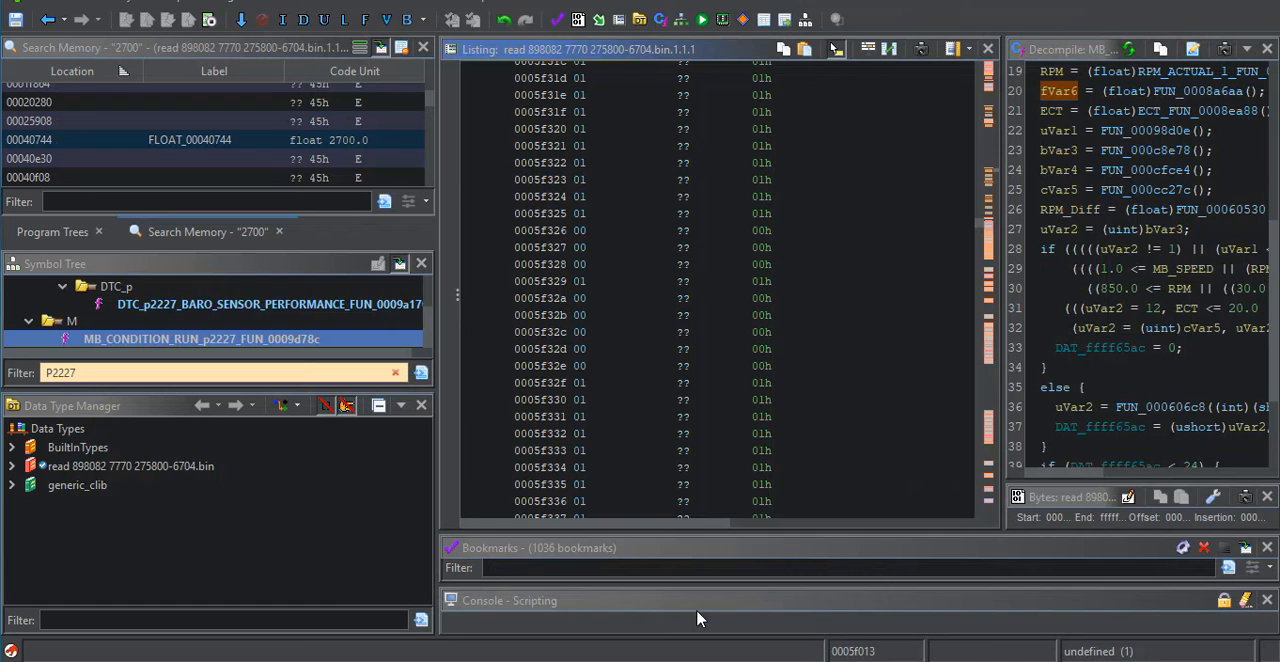